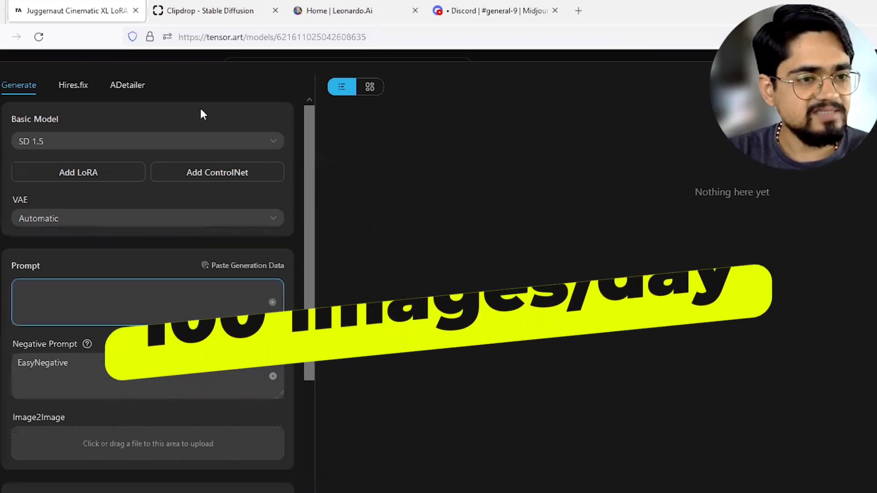
# Look over the Tensor.Art, Clipdrop Stable Diffusion XL and Leonardo.Ai image generators open in the browser
pyautogui.click(57, 299)
pyautogui.click(287, 204)
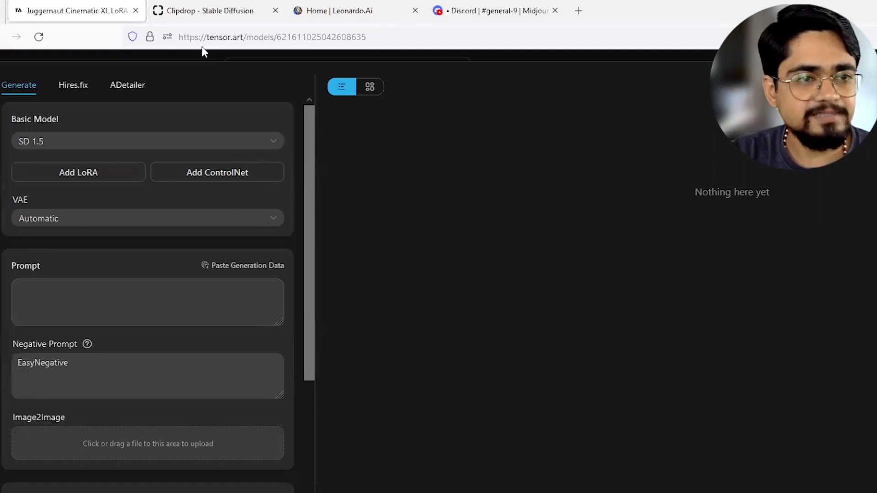
pyautogui.click(204, 12)
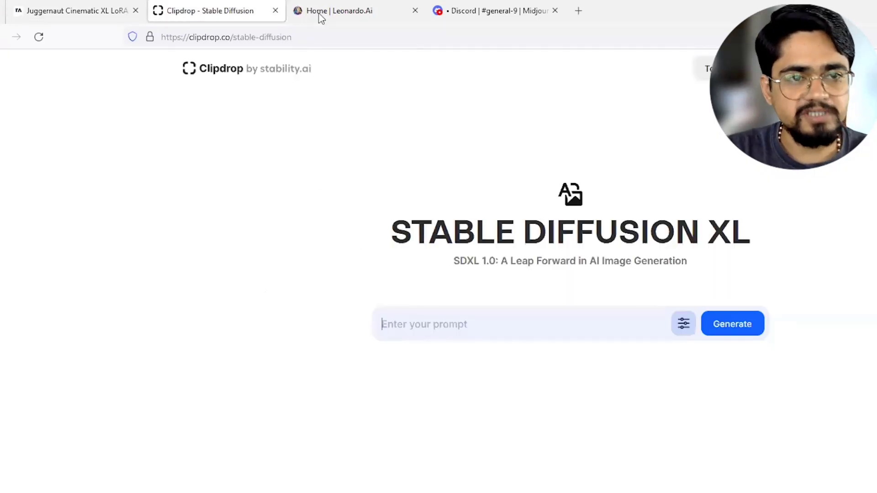
pyautogui.click(336, 14)
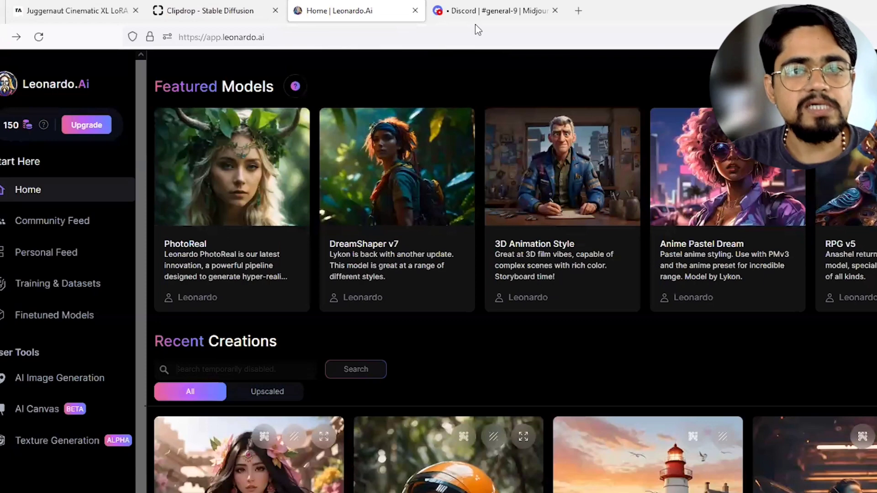
# Switch to Midjourney's general-9 channel on Discord and submit the /imagine prompt "beautiful woman, black hair, ultra realistic, happy"
pyautogui.click(483, 12)
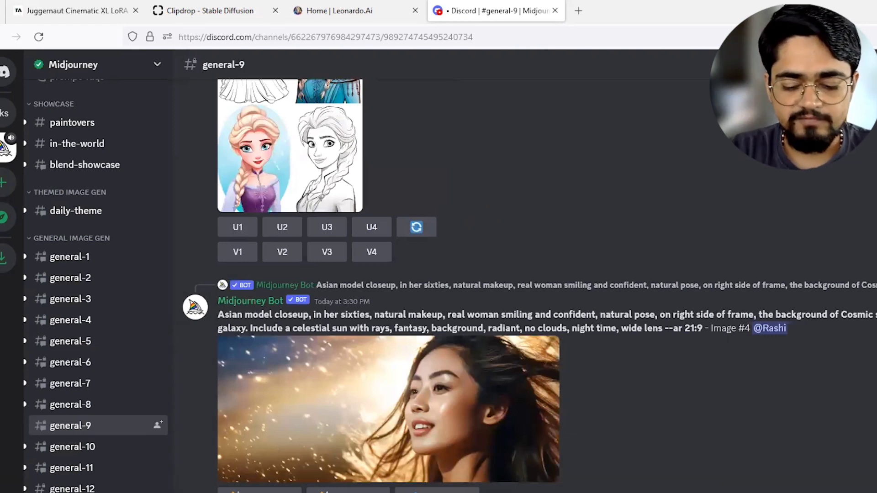
pyautogui.write('/')
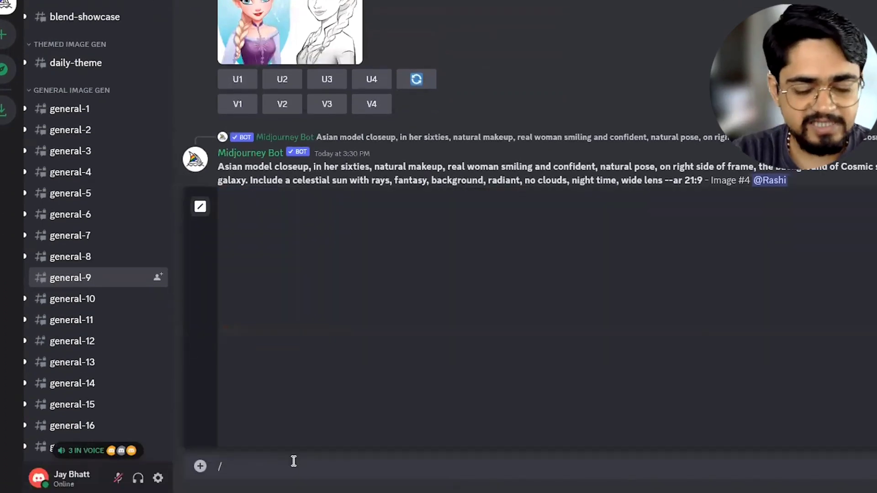
pyautogui.write('imagine prompt')
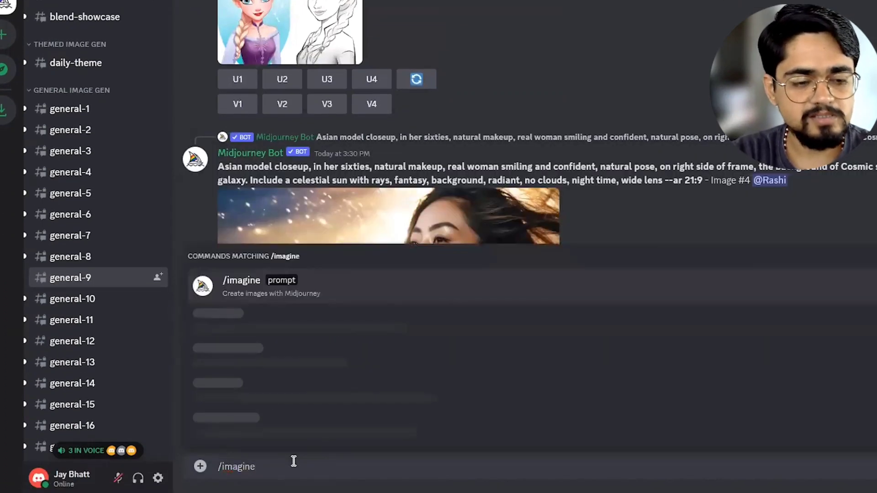
pyautogui.press('Tab')
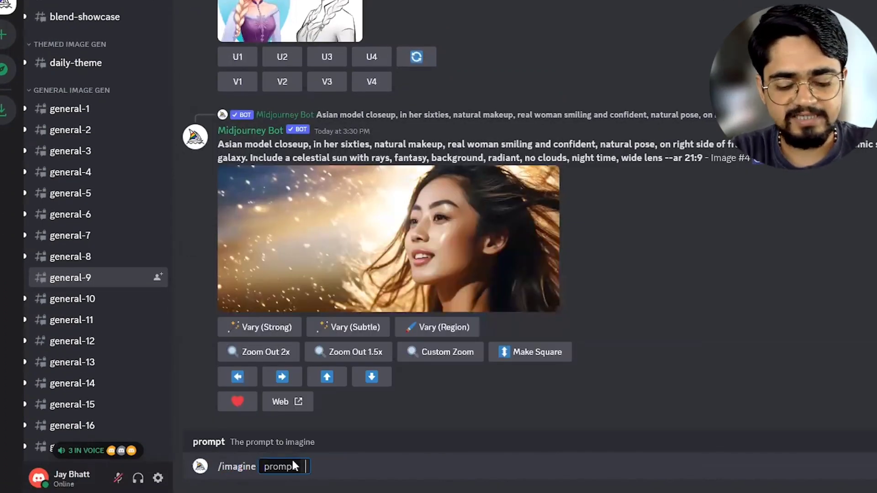
pyautogui.write('beautiful woman, black hair, ultra realistic, happy')
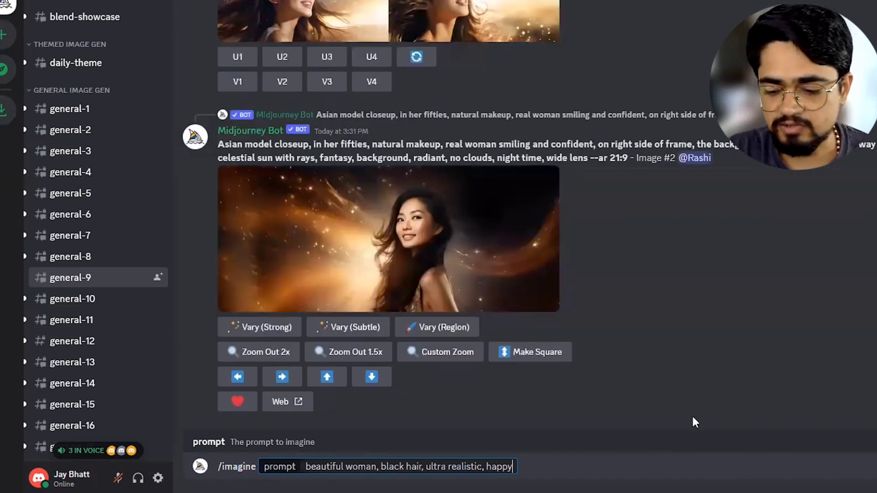
pyautogui.press('Return')
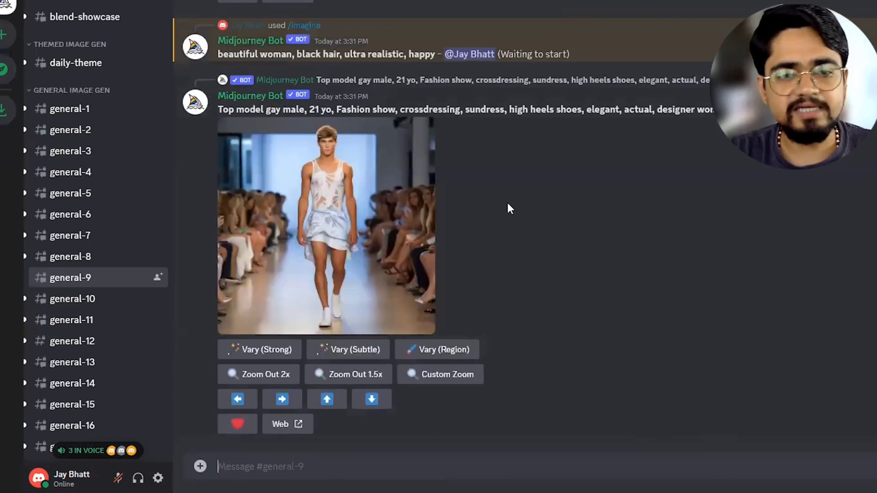
# Switch to Leonardo.Ai, open the PhotoReal featured model and examine its description and the images created with it
pyautogui.scroll(3, 560, 233)
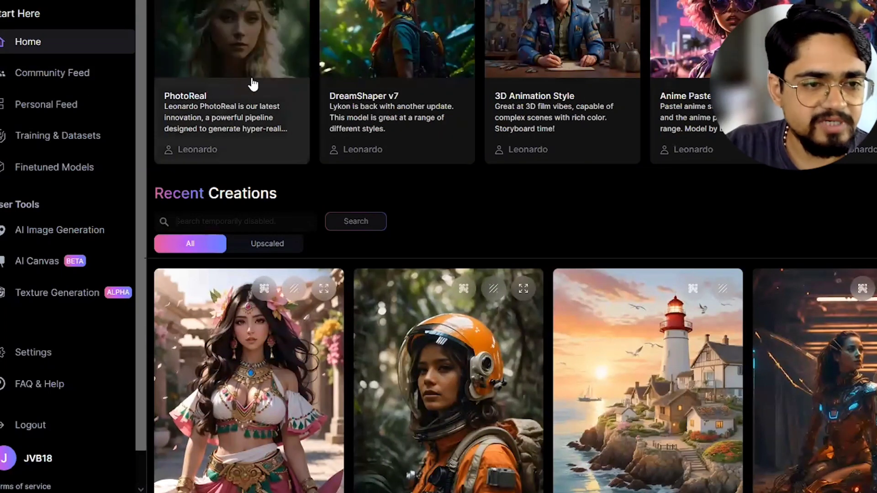
pyautogui.click(246, 57)
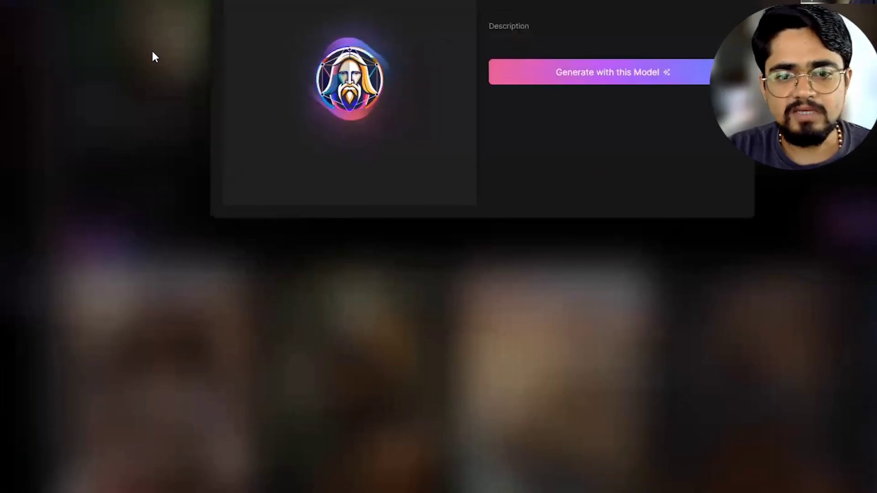
pyautogui.scroll(-3, 500, 385)
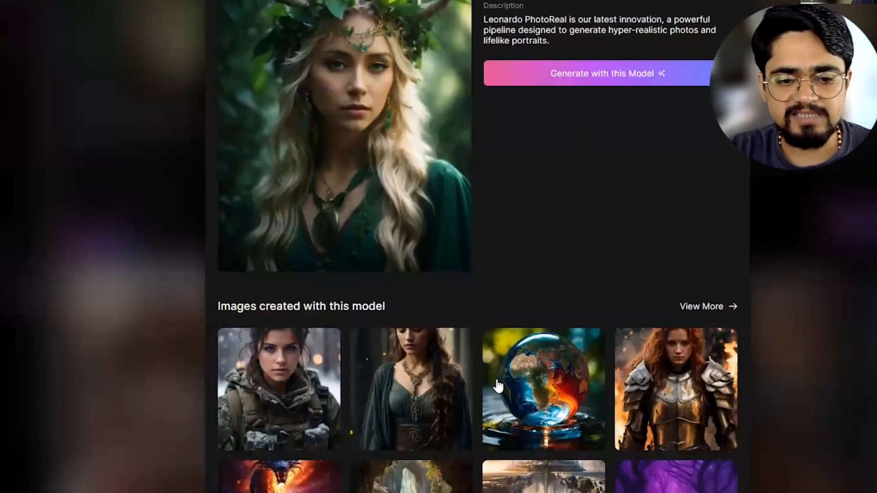
pyautogui.scroll(3, 498, 385)
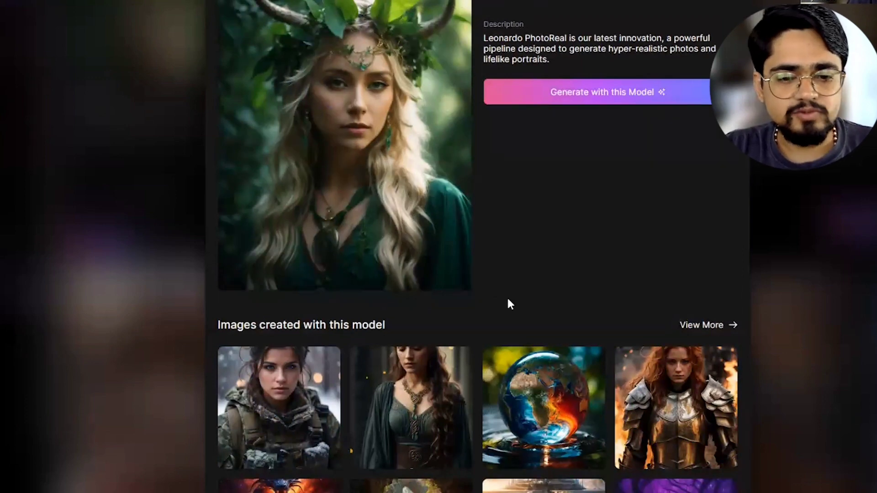
pyautogui.scroll(-2, 508, 301)
pyautogui.scroll(-4, 509, 304)
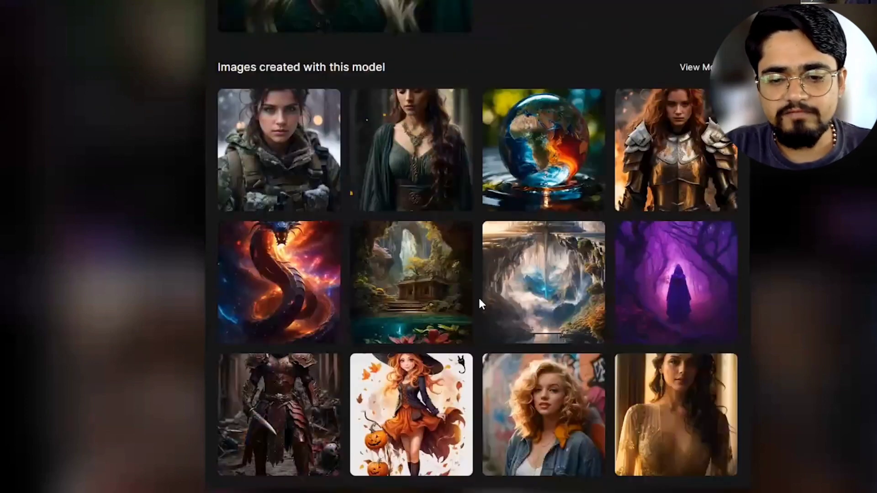
pyautogui.moveTo(221, 64); pyautogui.dragTo(388, 69)
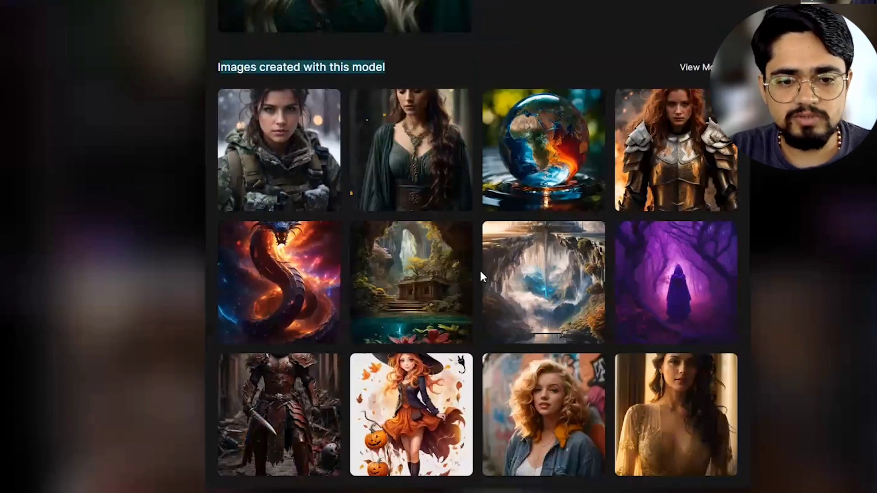
pyautogui.scroll(5, 491, 315)
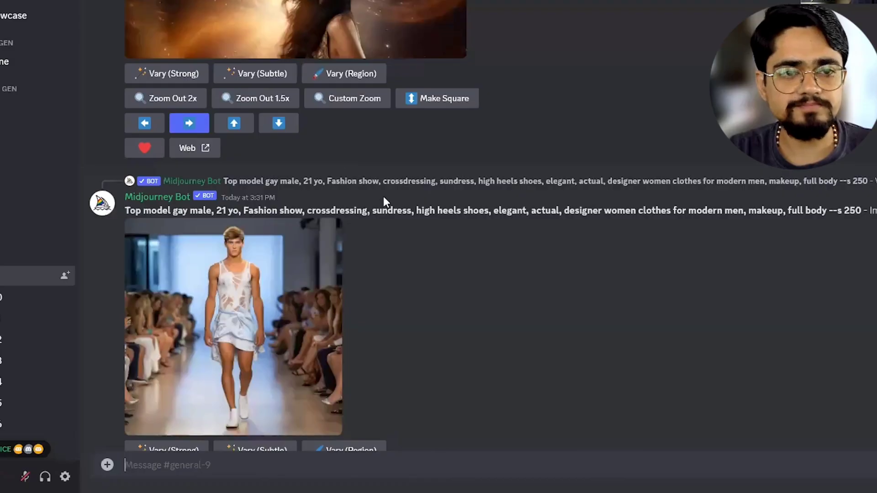
# Return to Midjourney on Discord, find the images generated for the "beautiful woman" prompt and view the grid enlarged
pyautogui.scroll(-15, 383, 197)
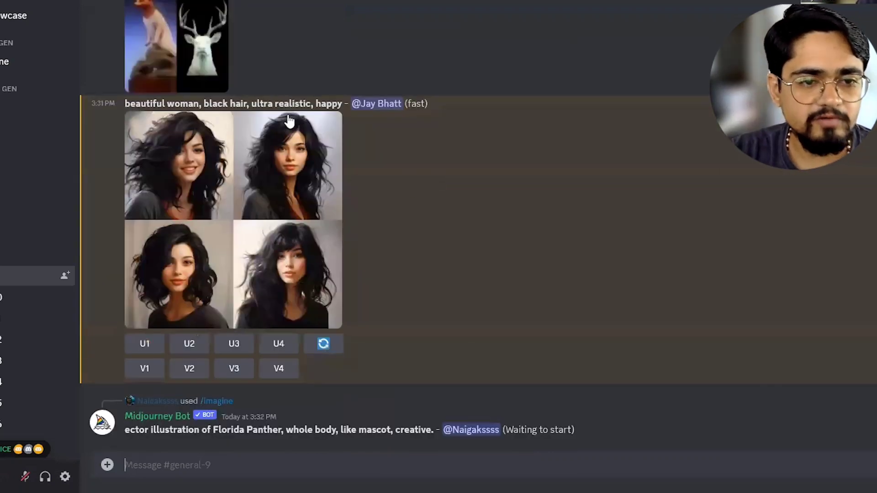
pyautogui.scroll(6, 318, 174)
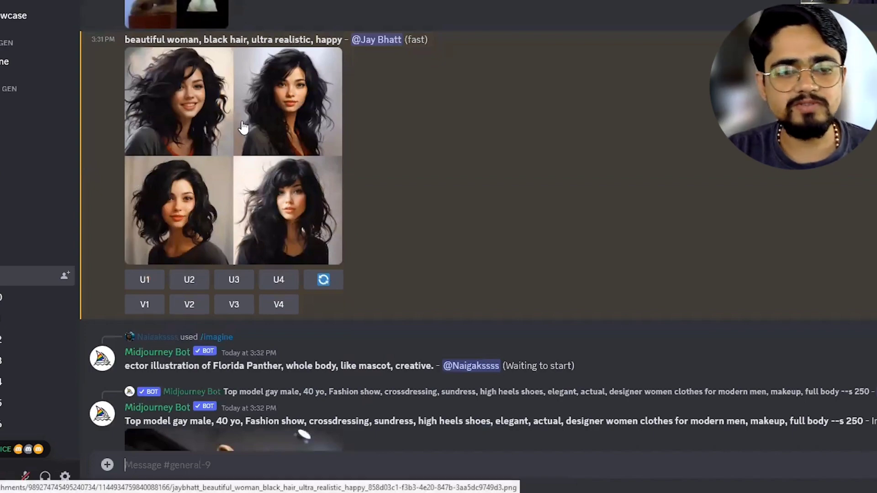
pyautogui.click(273, 111)
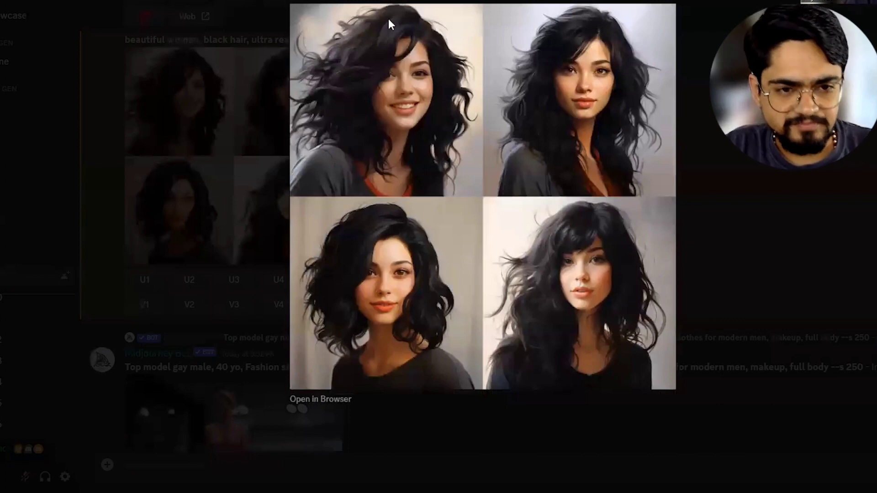
pyautogui.press('Escape')
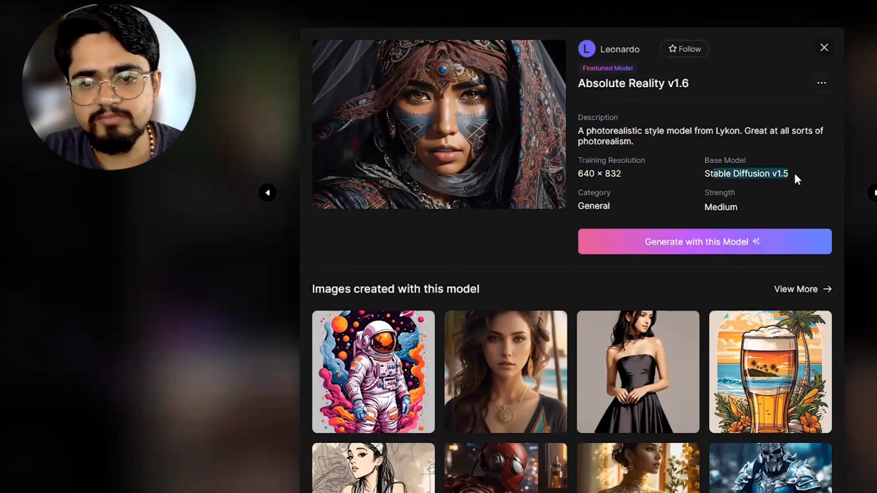
# Examine the Absolute Reality v1.6 model's details and sample images in Leonardo.Ai, and close its details
pyautogui.scroll(-3, 564, 211)
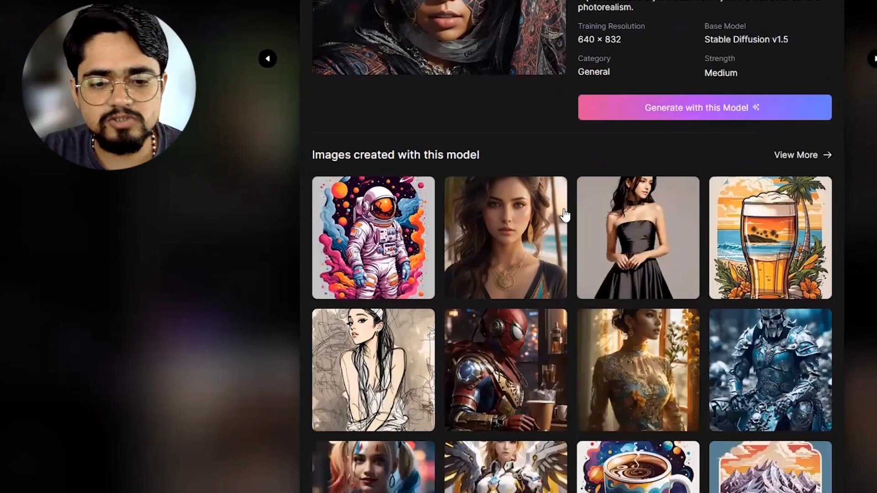
pyautogui.scroll(3, 551, 320)
pyautogui.scroll(-3, 626, 342)
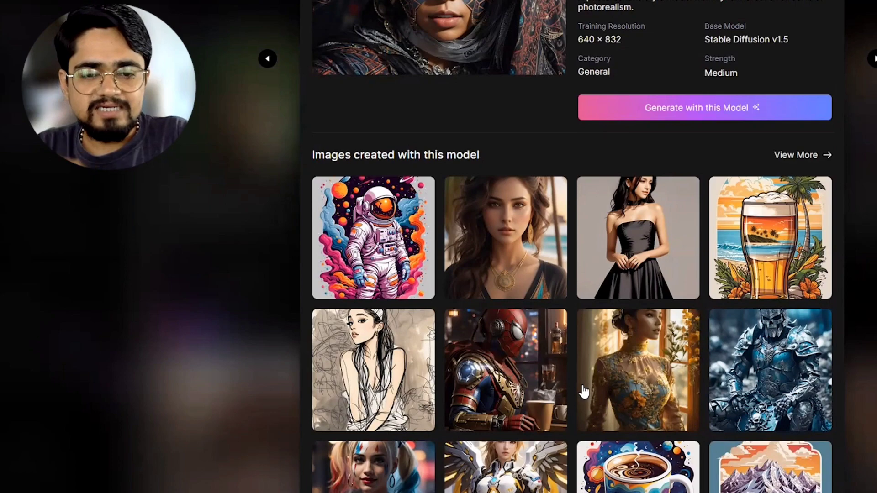
pyautogui.scroll(3, 583, 392)
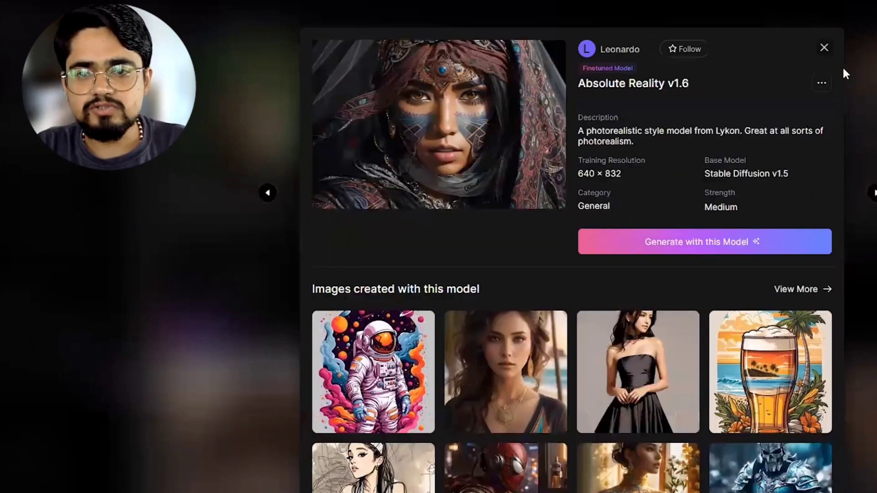
pyautogui.click(295, 239)
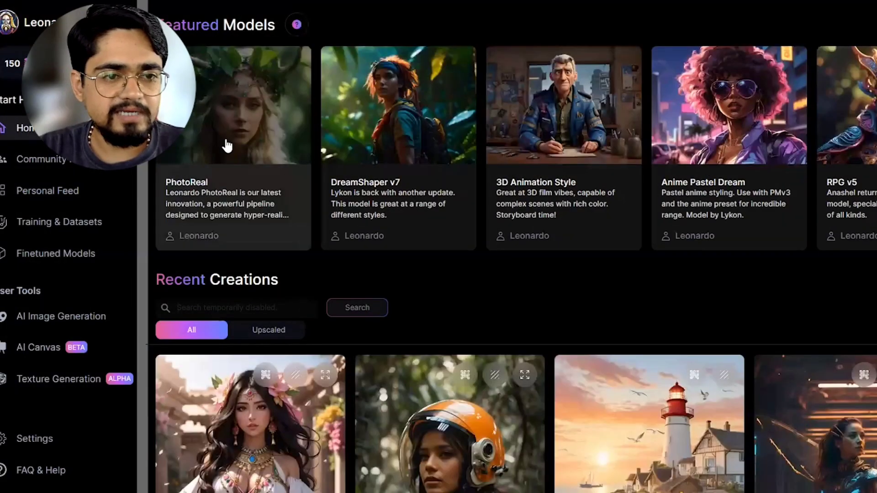
# Open the PhotoReal featured model and start a new image generation with it
pyautogui.click(226, 145)
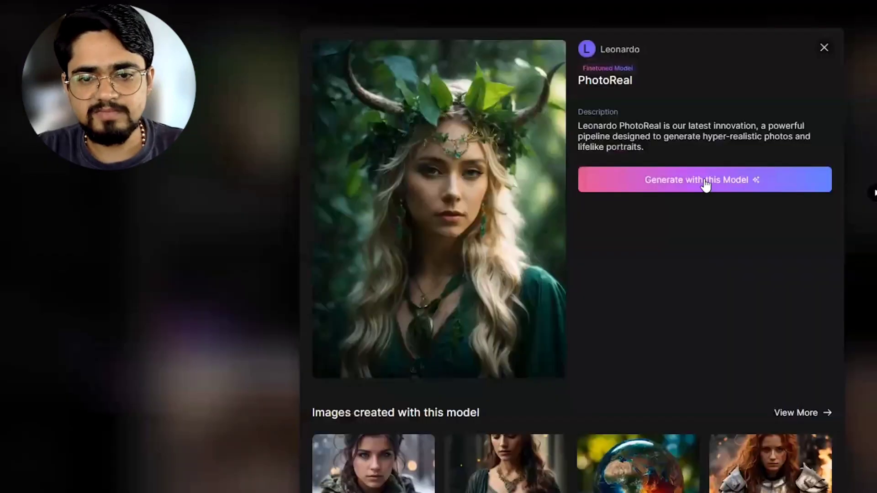
pyautogui.click(689, 181)
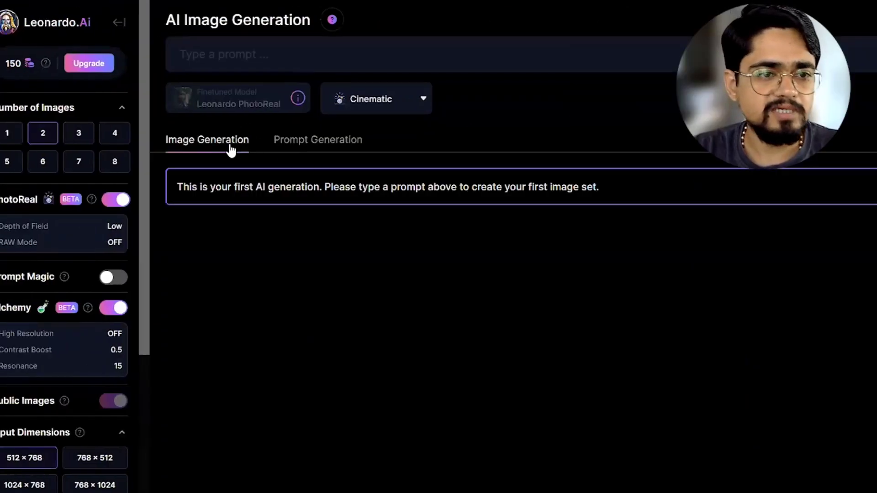
pyautogui.moveTo(188, 188); pyautogui.dragTo(506, 209)
pyautogui.click(457, 199)
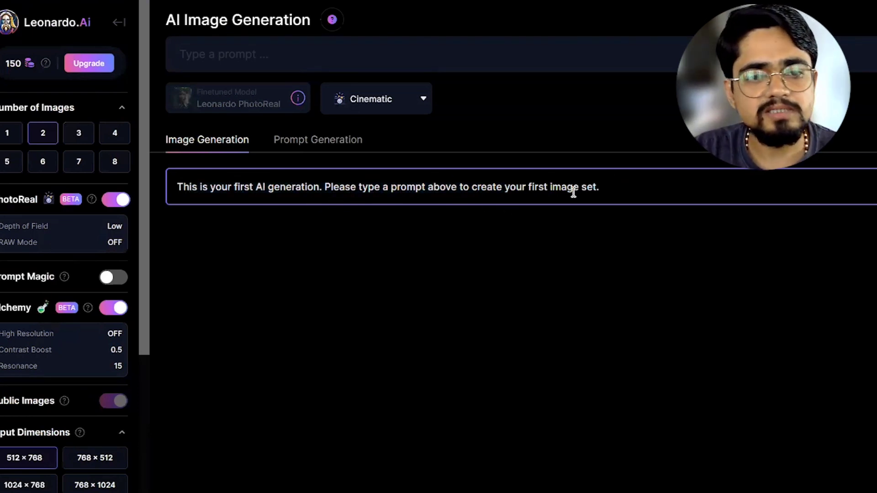
pyautogui.click(271, 54)
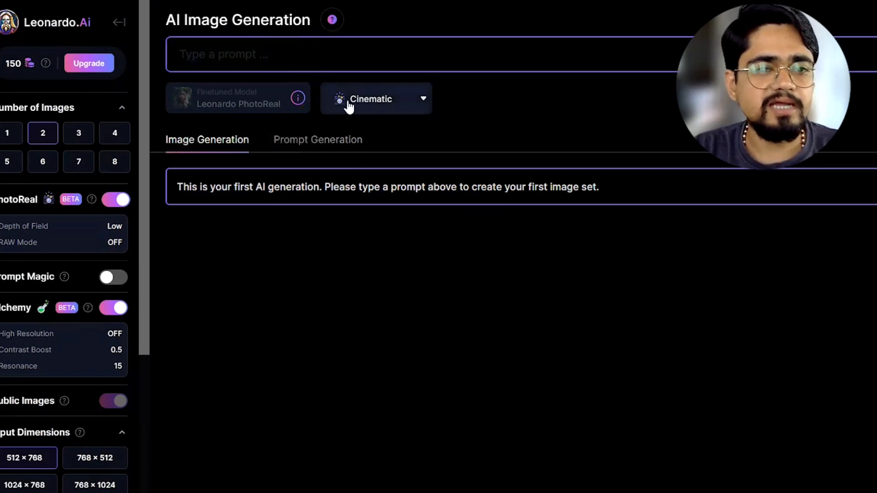
# Generate 2 prompt ideas from the basic idea "beautiful woman, happy" with the Prompt Generation tool
pyautogui.click(309, 146)
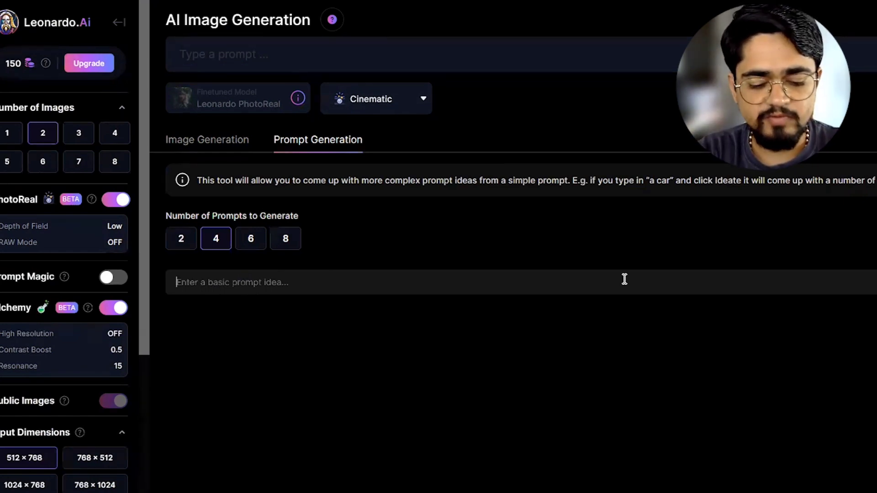
pyautogui.write('beautiful woman')
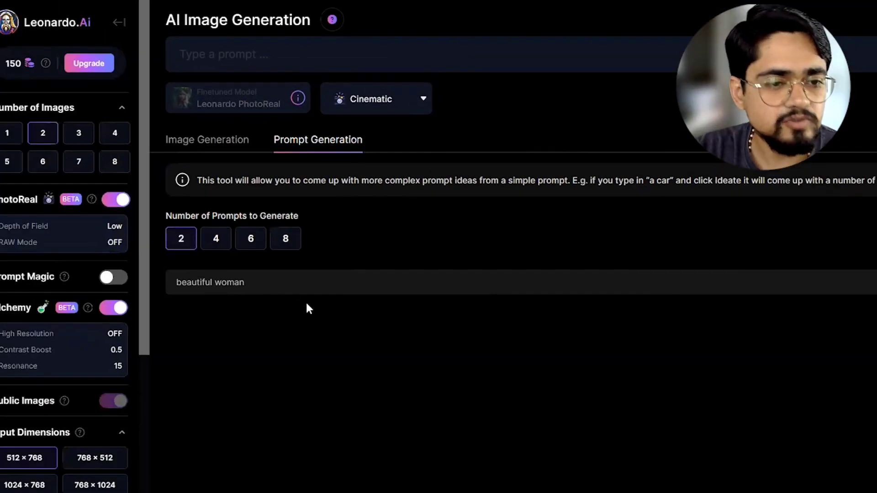
pyautogui.click(268, 280)
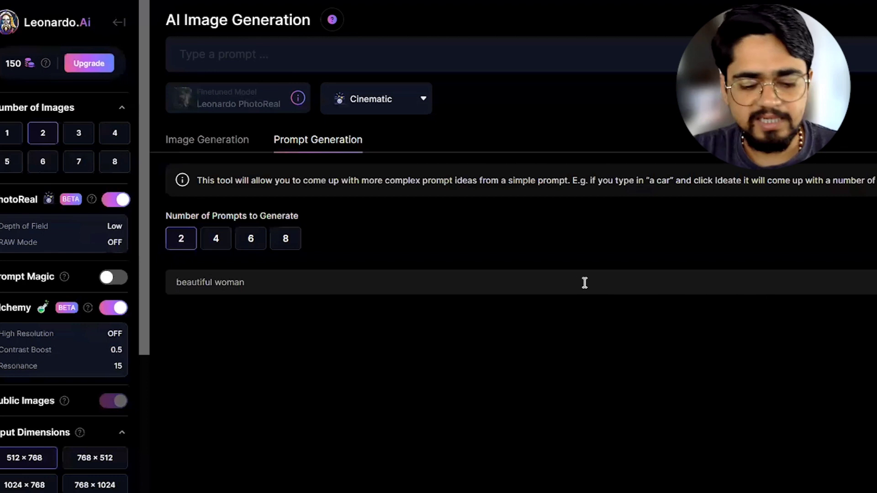
pyautogui.write(', happy')
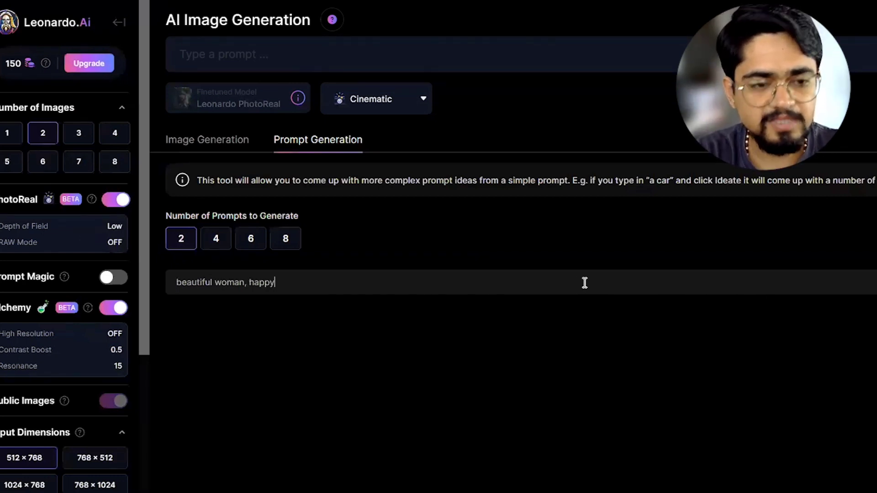
pyautogui.press('Return')
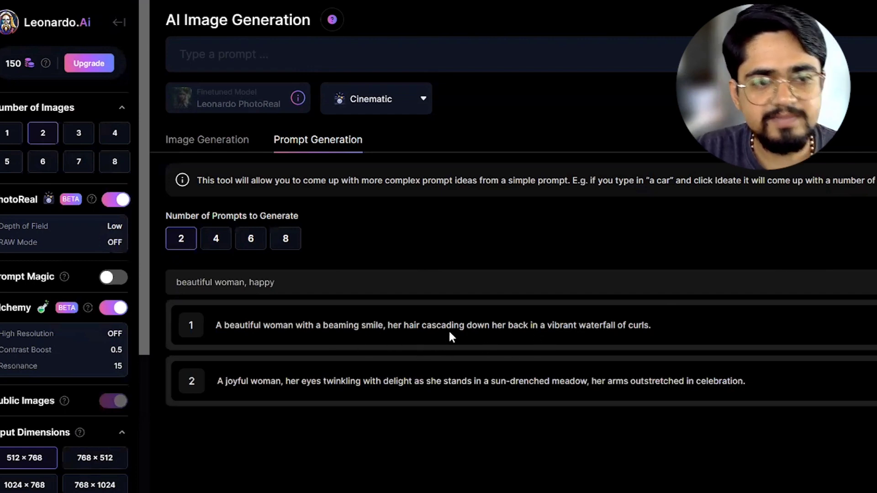
# Return to Image Generation and enter the prompt "beautiful woman, black hair, ultra realistic, happy"
pyautogui.click(208, 140)
pyautogui.click(272, 58)
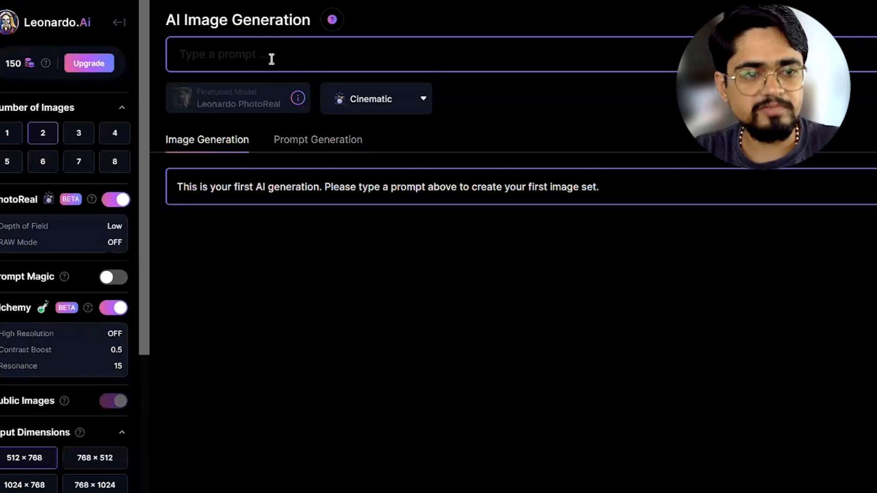
pyautogui.write('beautiful woman, black hair, ultra realistic, happy')
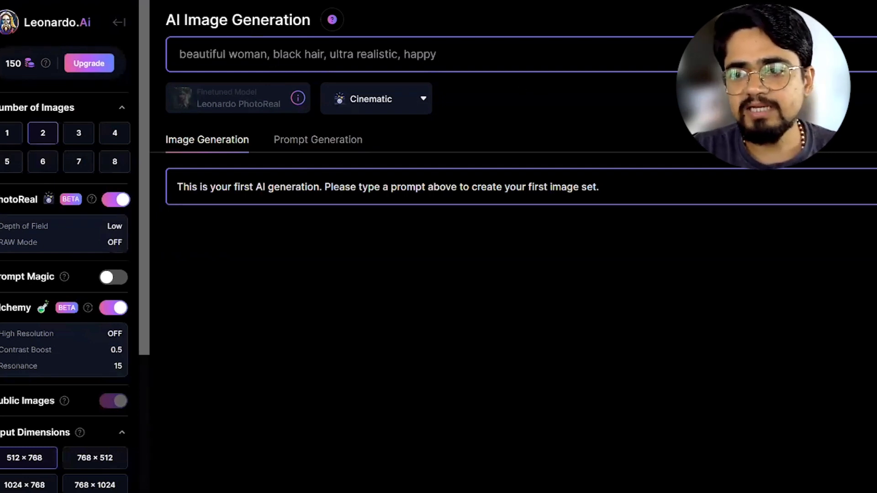
# Generate the images in Leonardo.Ai, and enlarge the black-haired woman image grid from Midjourney in Discord
pyautogui.press('Return')
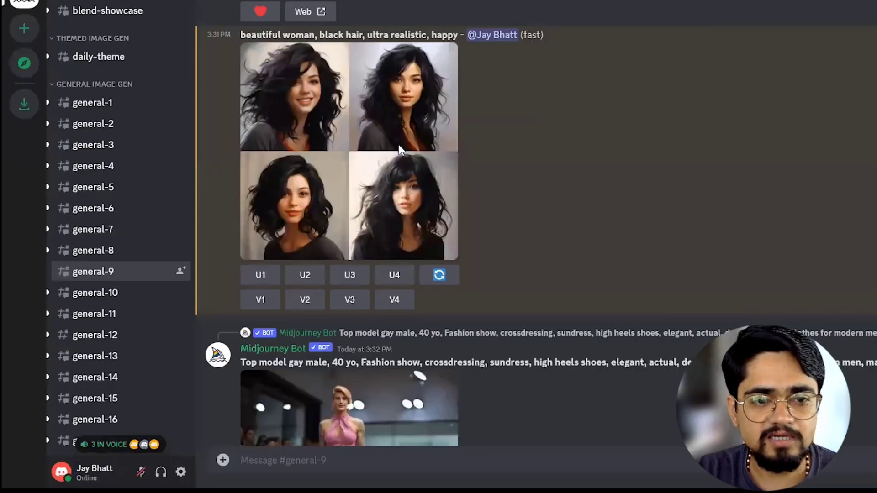
pyautogui.click(398, 150)
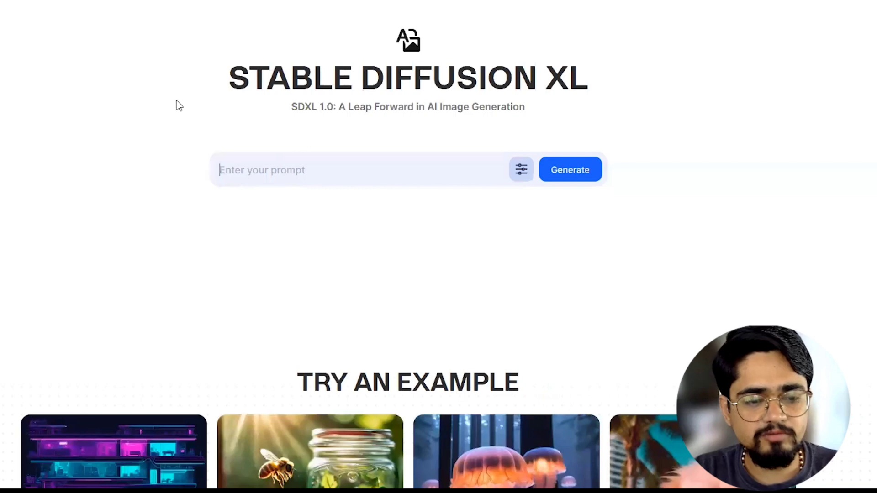
# Generate images from "beautiful woman, black hair, ultra realistic, happy" with Clipdrop's Stable Diffusion XL
pyautogui.write('beautiful woman, black hair, ultra realistic, happy')
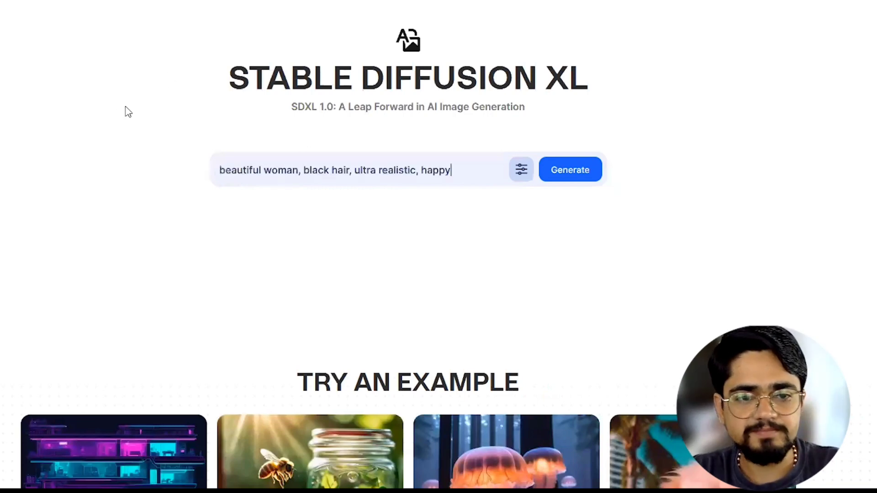
pyautogui.click(576, 176)
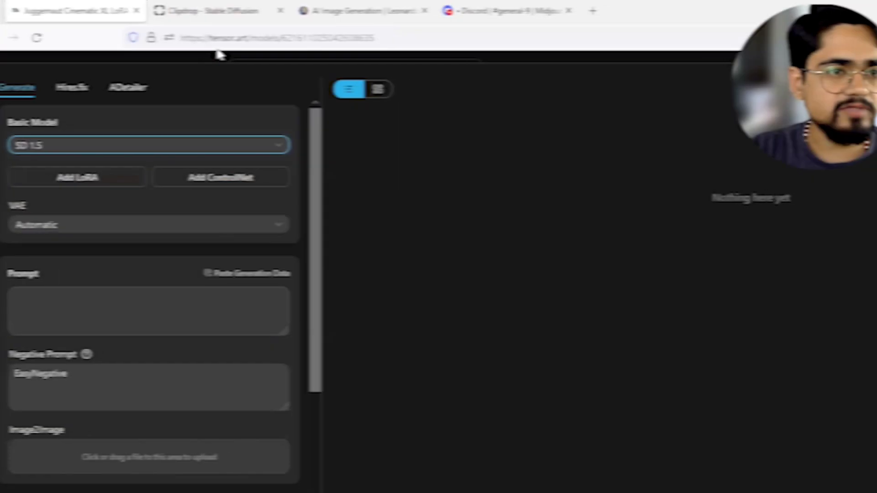
# Switch to Tensor.Art and choose CryEngine XL Beta 1.0 from the SDXL models as the basic model
pyautogui.moveTo(201, 36); pyautogui.dragTo(233, 36)
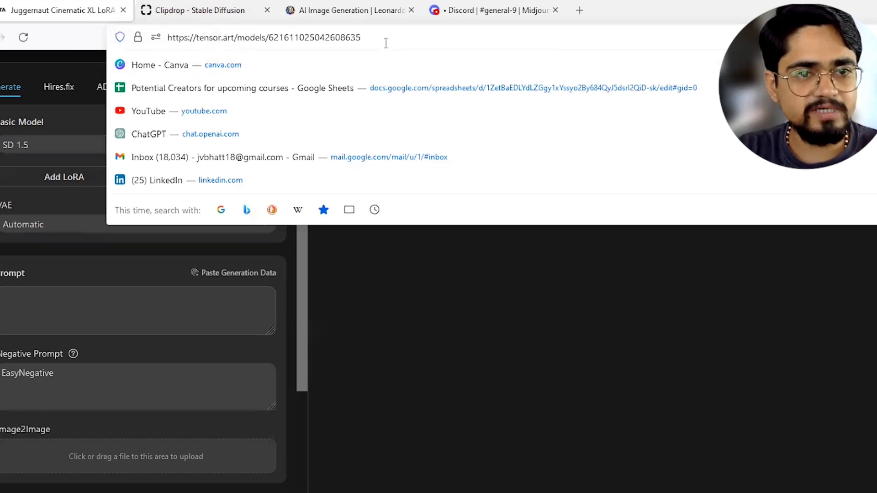
pyautogui.press('Escape')
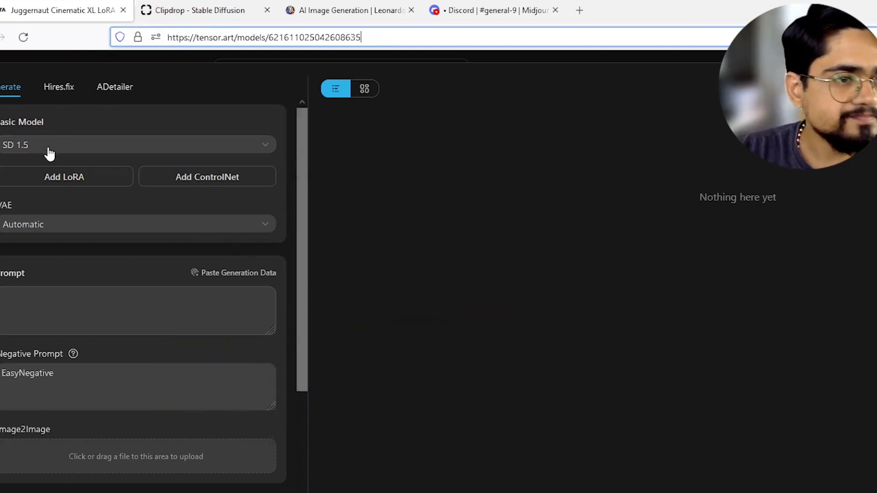
pyautogui.click(81, 150)
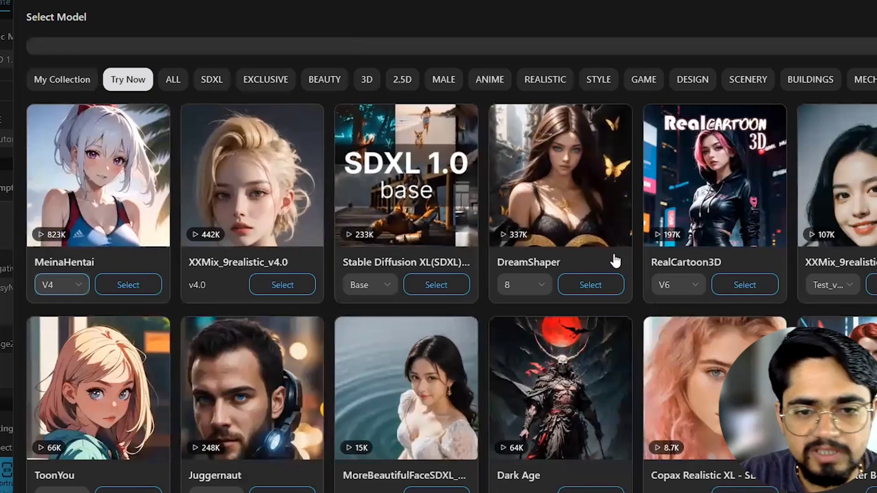
pyautogui.scroll(-3, 612, 264)
pyautogui.scroll(-3, 614, 269)
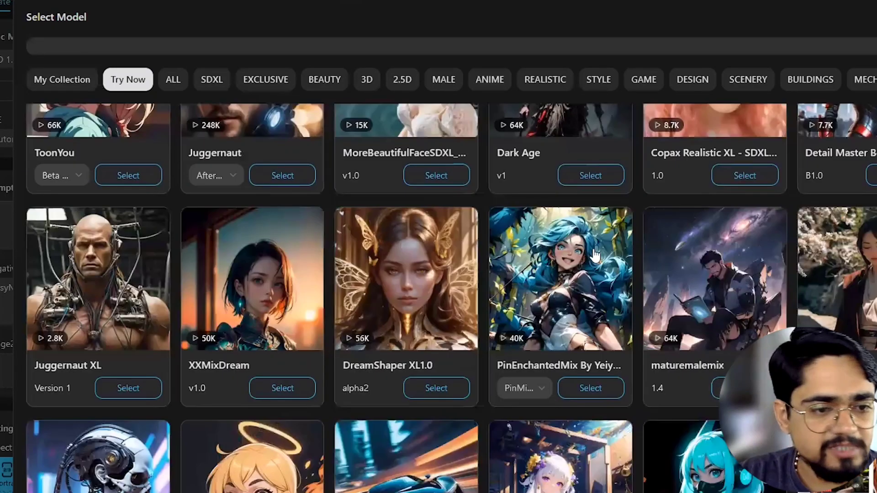
pyautogui.scroll(-6, 330, 238)
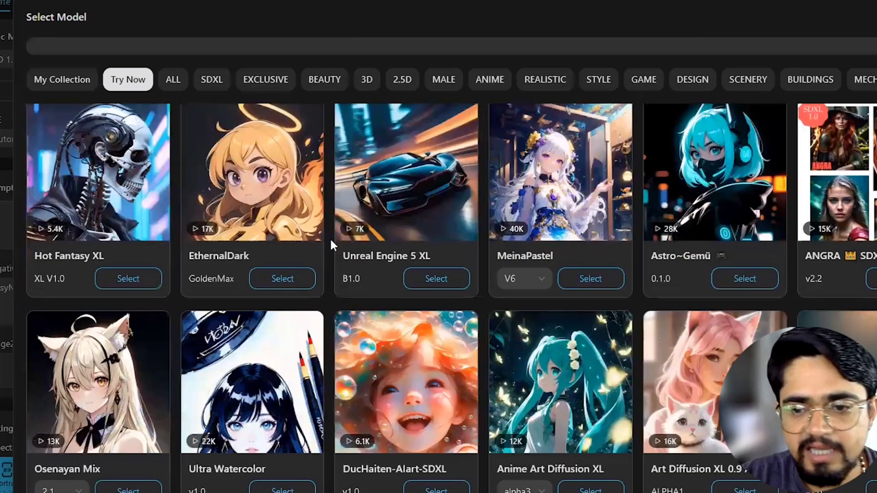
pyautogui.scroll(10, 329, 237)
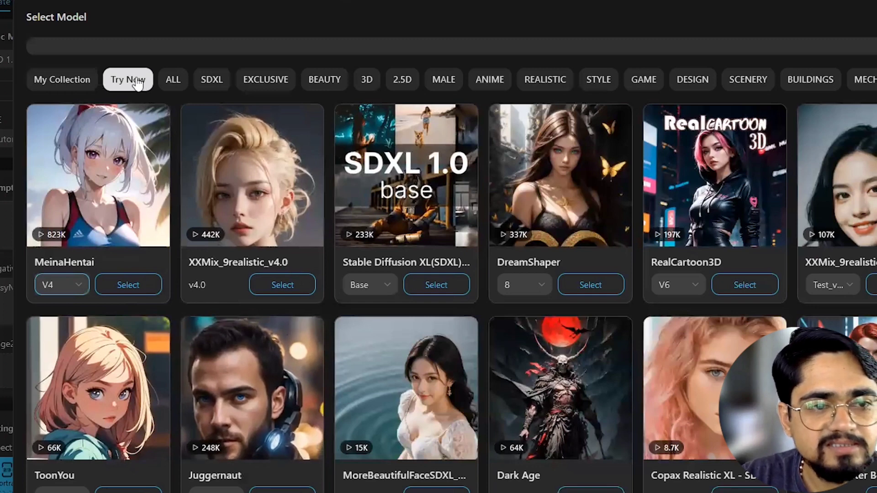
pyautogui.click(215, 85)
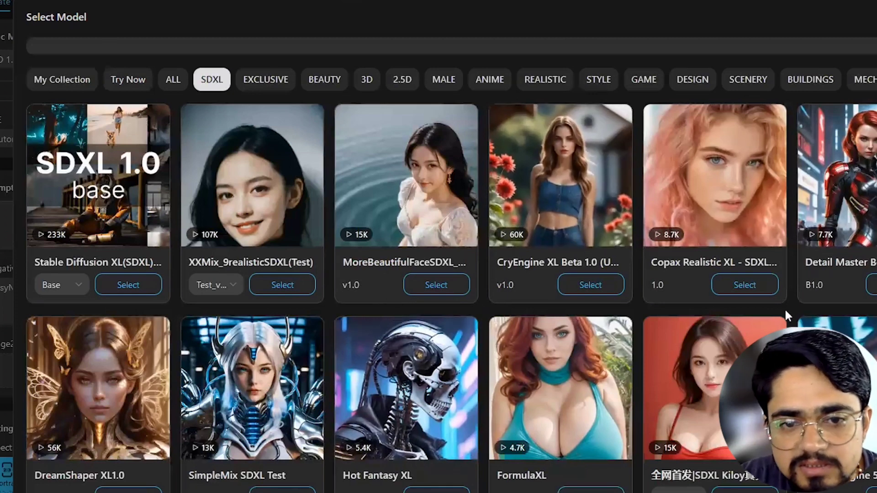
pyautogui.click(574, 217)
# Enter "beautiful woman, black hair, ultra realistic, happy" as the Tensor.Art prompt
pyautogui.click(71, 255)
pyautogui.write('beautiful woman, black hair, ultra realistic, happy')
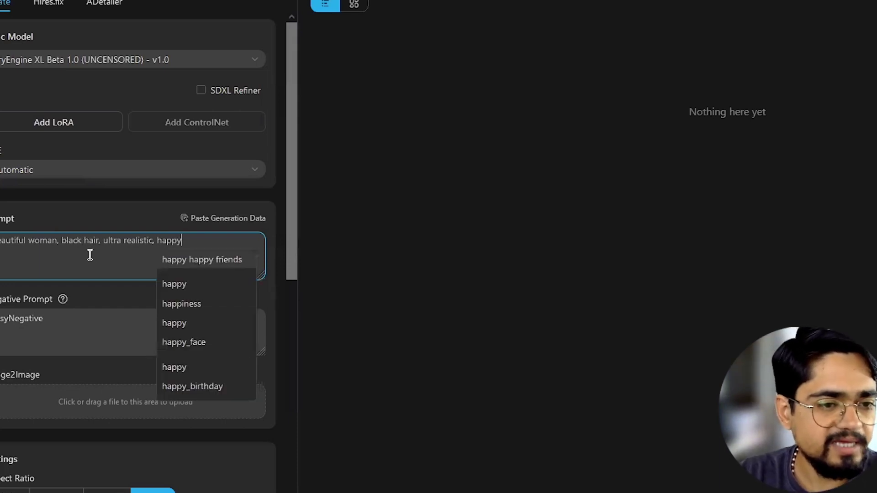
pyautogui.click(65, 320)
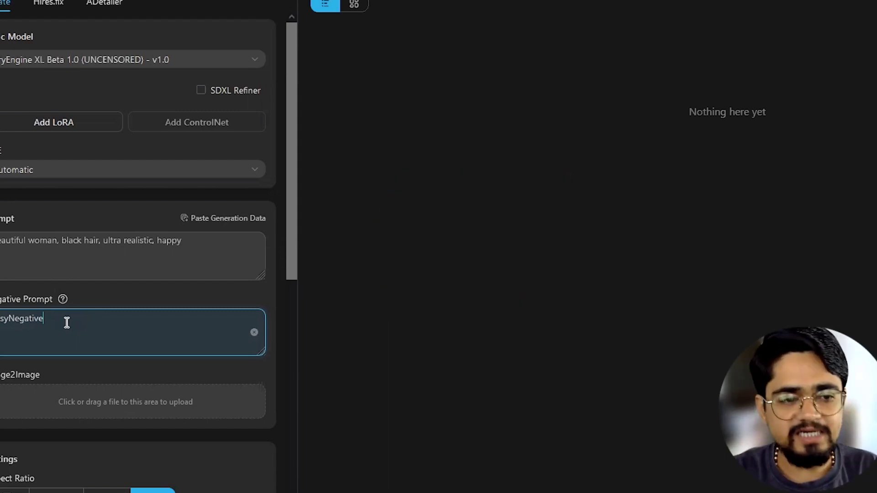
pyautogui.click(195, 266)
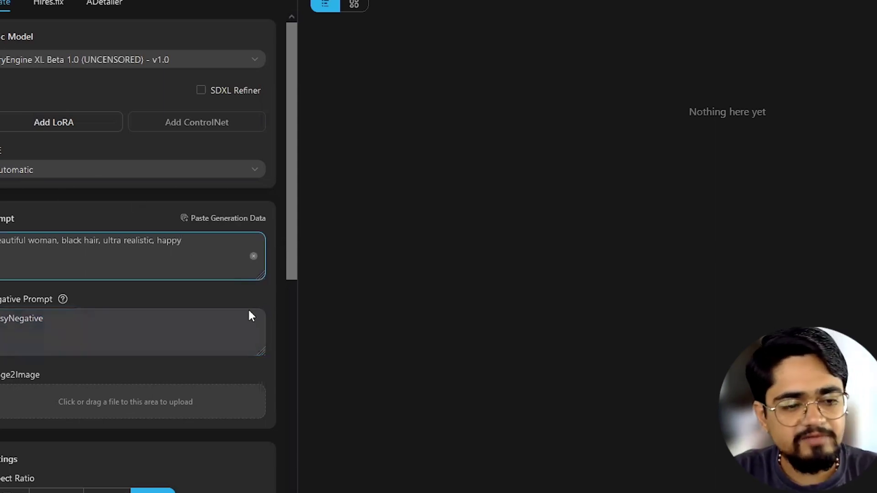
# Set the aspect ratio to custom at 512 × 768 and generate one image
pyautogui.scroll(-7, 251, 411)
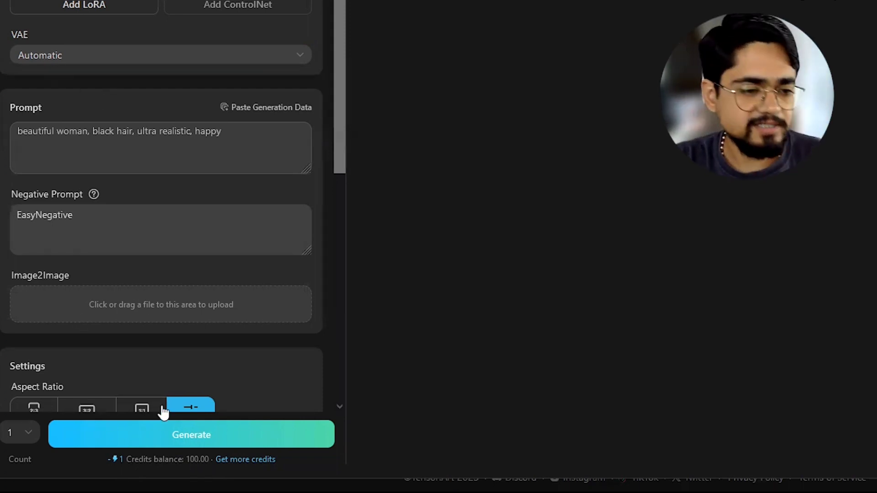
pyautogui.scroll(-4, 227, 374)
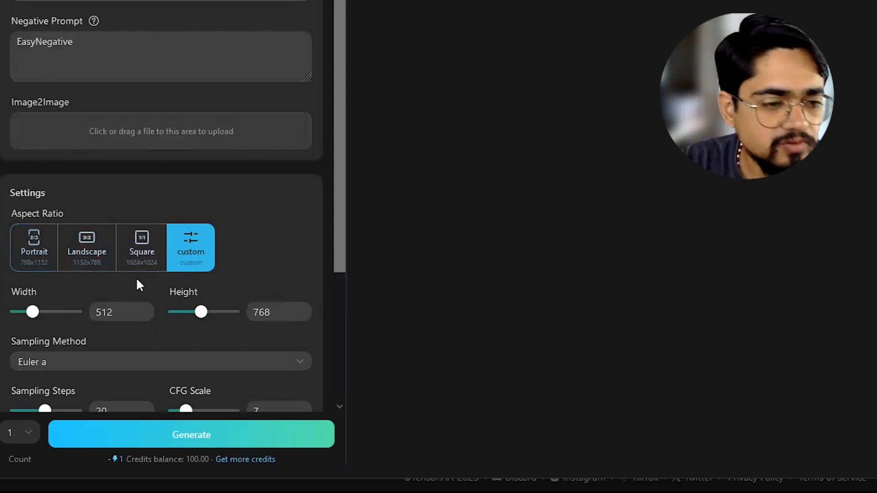
pyautogui.click(90, 262)
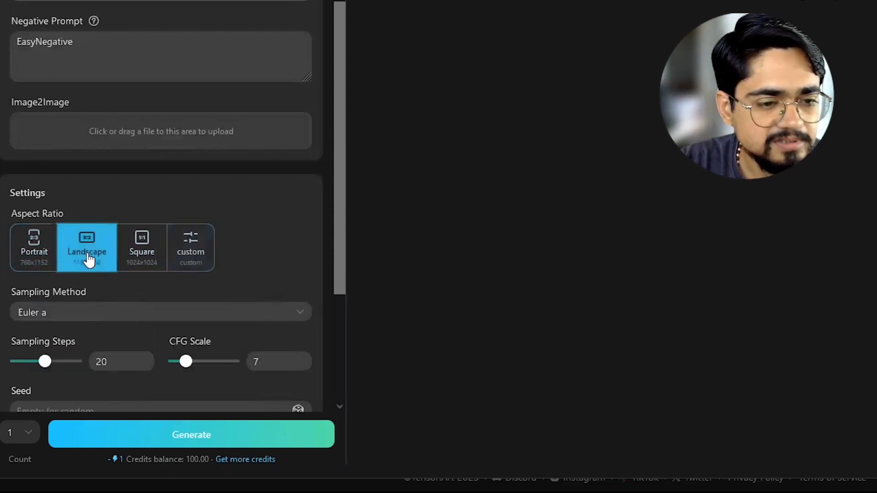
pyautogui.click(195, 258)
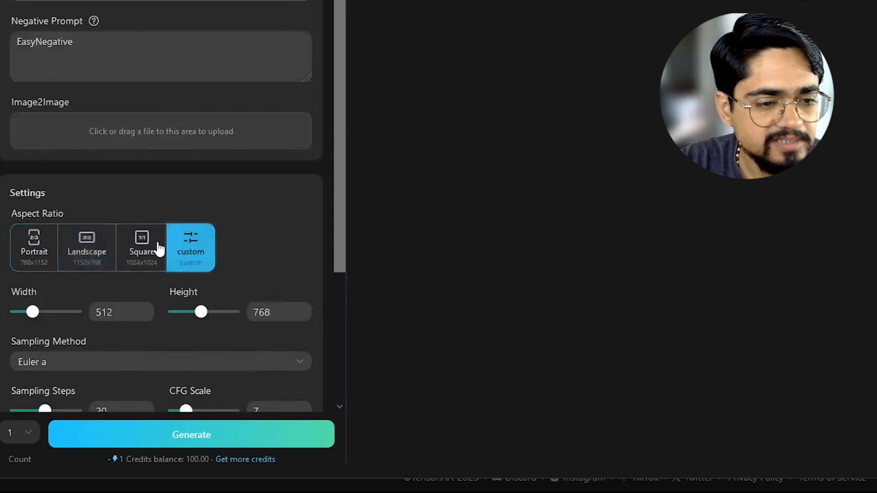
pyautogui.scroll(-5, 248, 239)
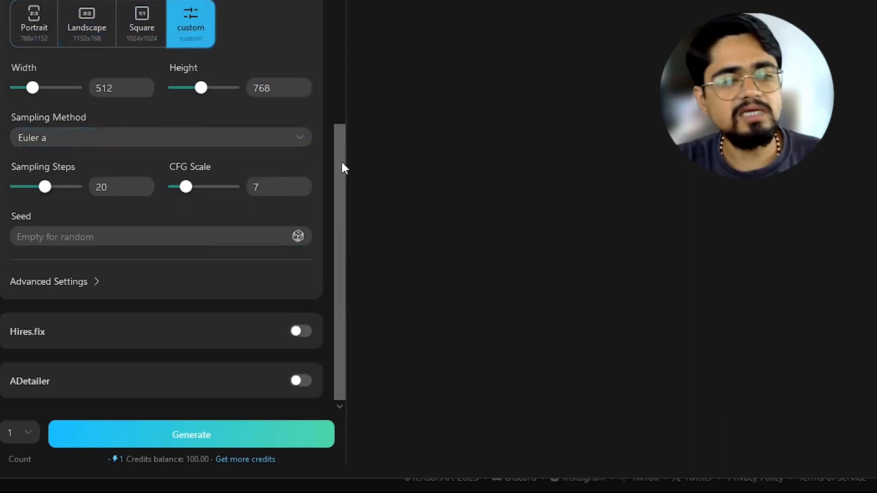
pyautogui.scroll(8, 339, 218)
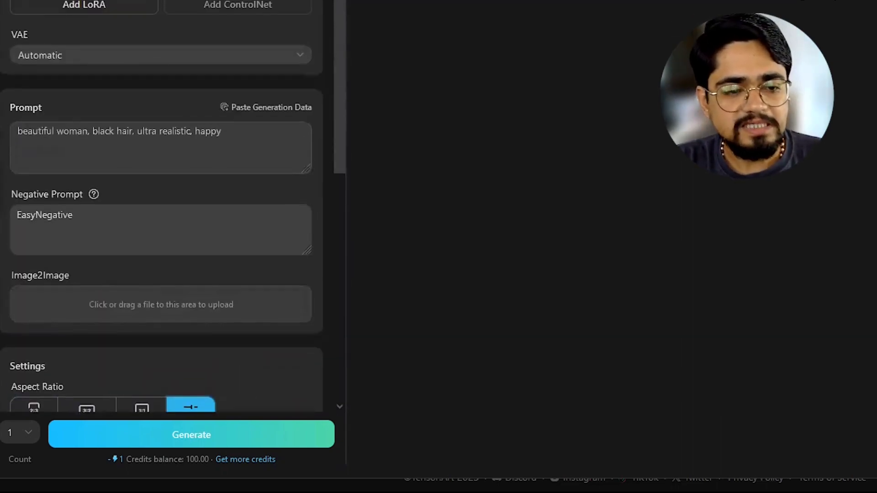
pyautogui.scroll(-8, 273, 399)
pyautogui.click(227, 446)
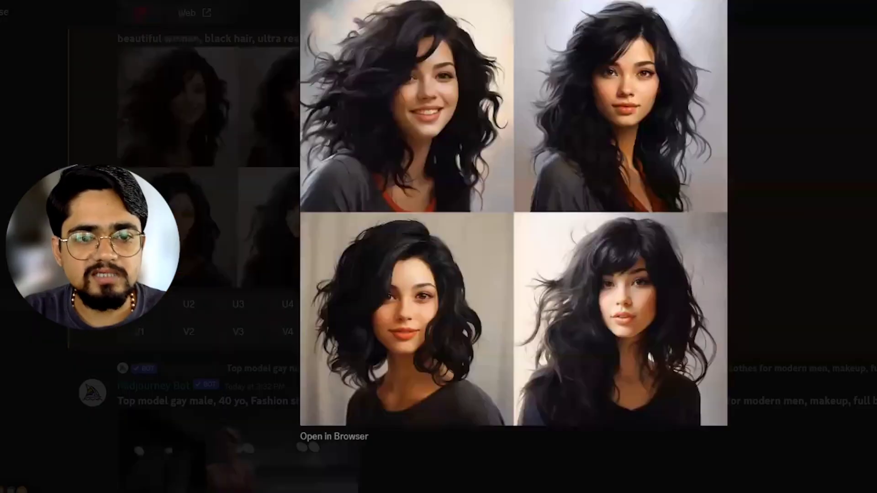
# Open the Midjourney image grid in the browser at full size and examine the women's faces and hair up close
pyautogui.click(347, 442)
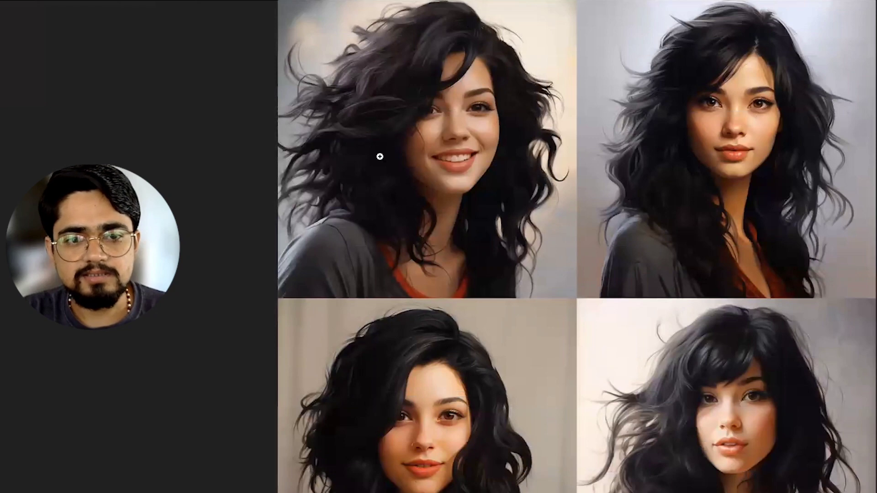
pyautogui.click(369, 95)
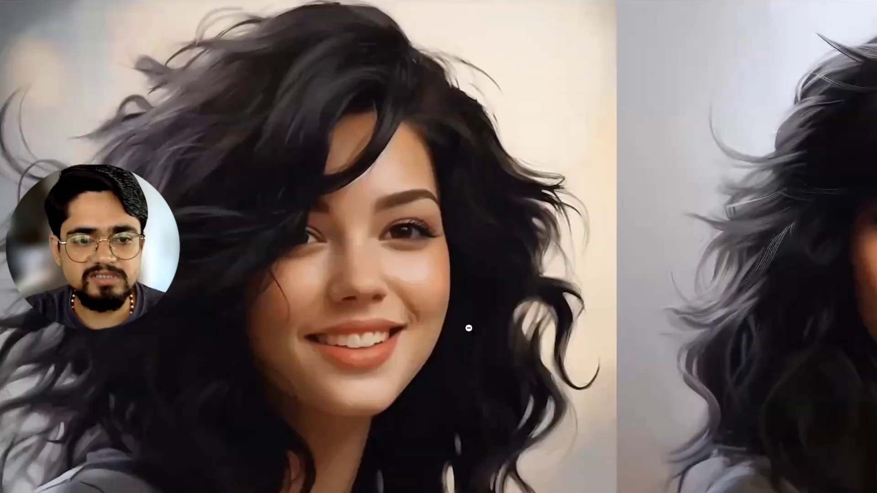
pyautogui.scroll(-6, 566, 362)
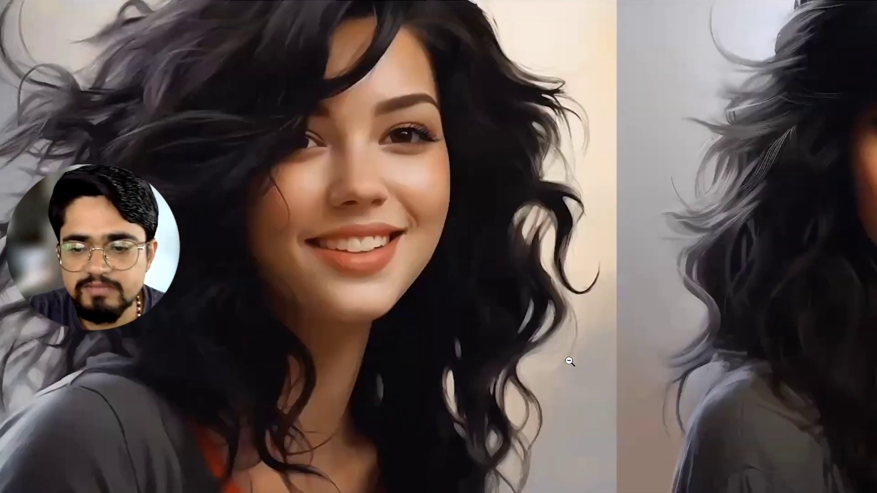
pyautogui.scroll(-9, 573, 366)
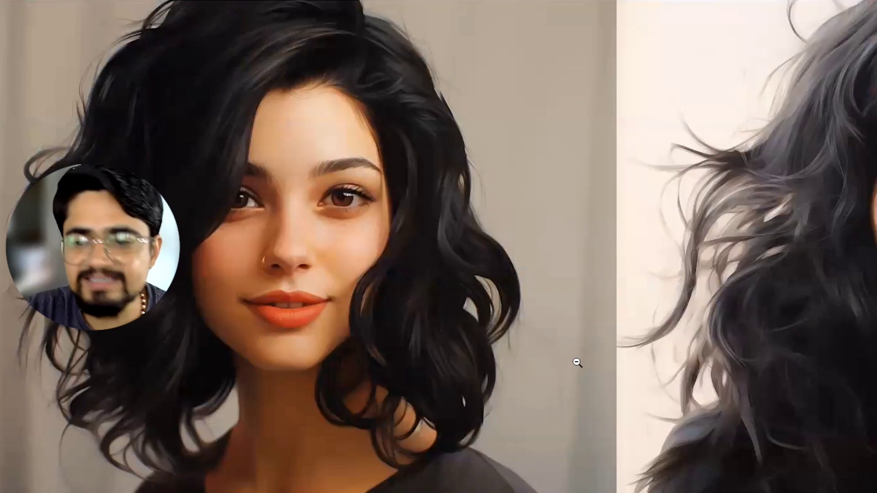
pyautogui.scroll(6, 577, 363)
pyautogui.scroll(-6, 577, 363)
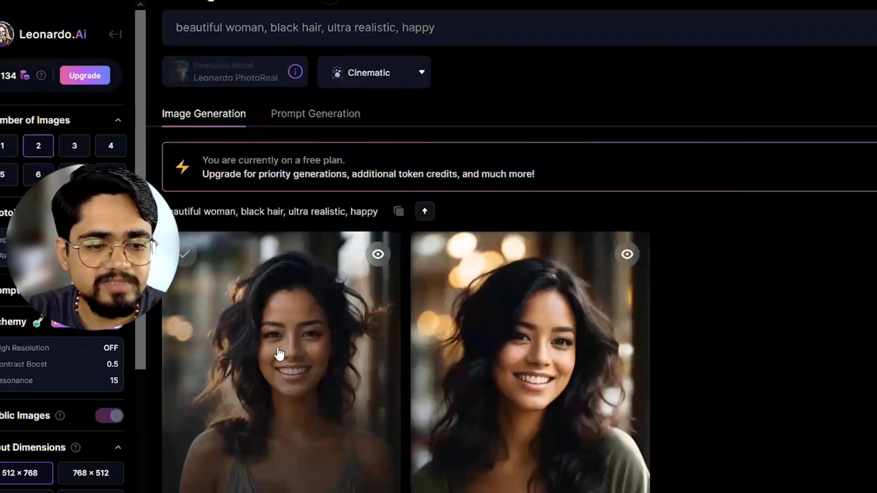
# View both Leonardo.Ai results enlarged, compare them with the Midjourney grid, and close the grid preview in Discord
pyautogui.click(282, 392)
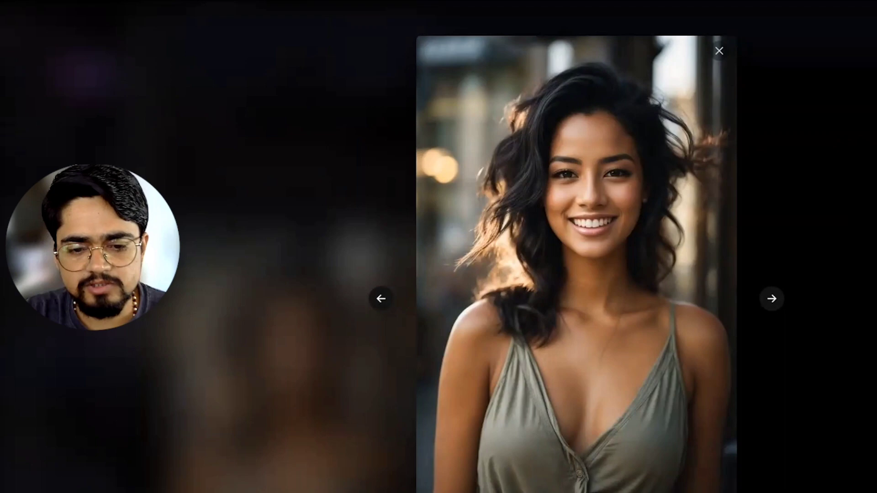
pyautogui.click(771, 299)
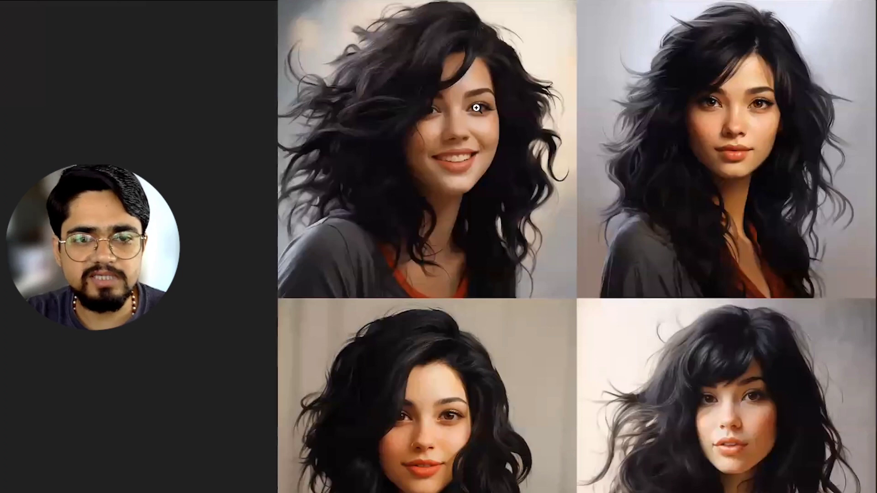
pyautogui.rightClick(448, 158)
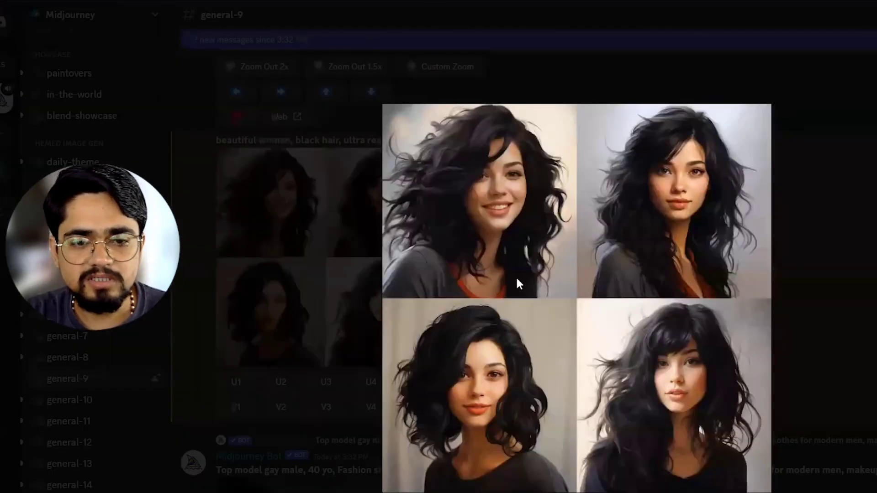
pyautogui.press('Escape')
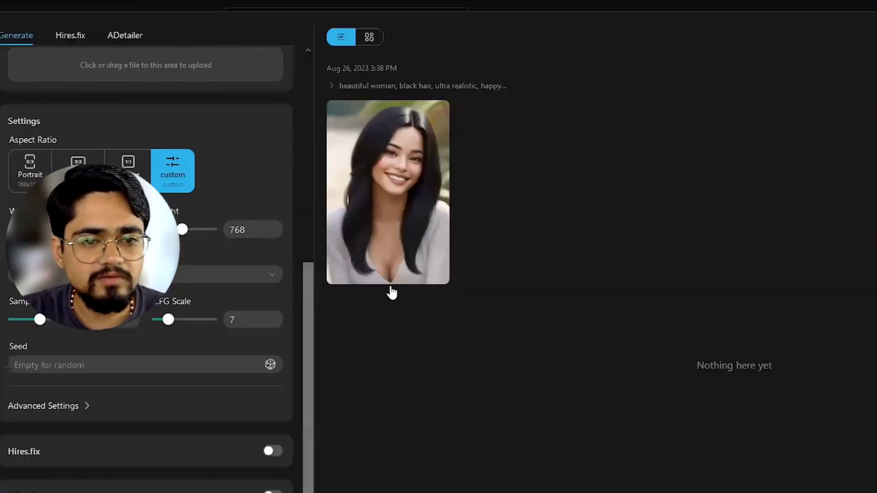
# Enlarge the image generated in Tensor.Art, save it to the Downloads folder under its suggested name, and close the preview
pyautogui.moveTo(399, 202)
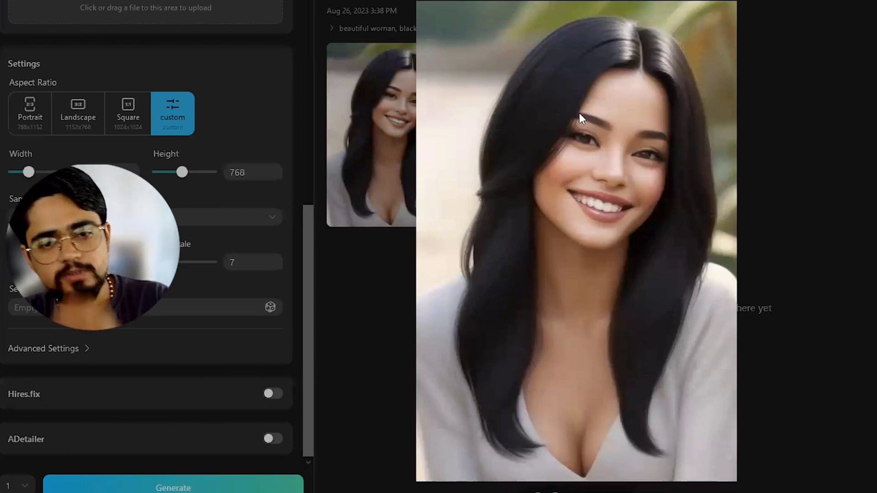
pyautogui.rightClick(561, 131)
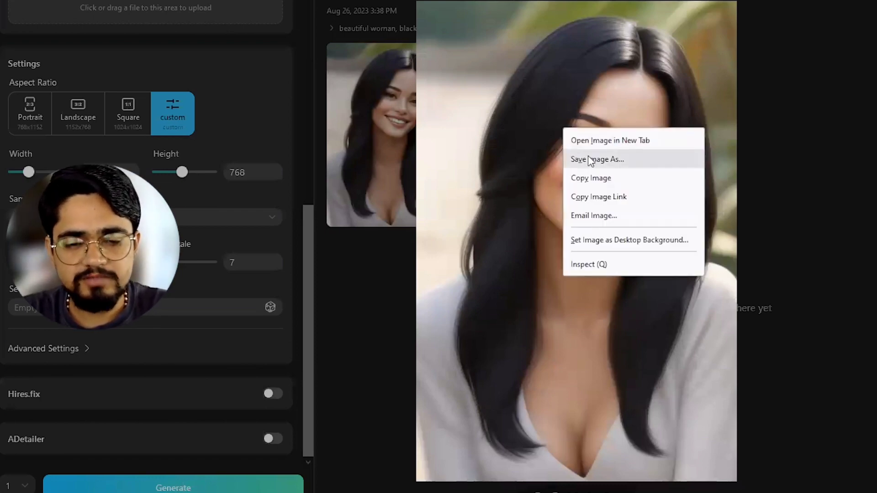
pyautogui.click(597, 70)
pyautogui.rightClick(523, 133)
pyautogui.click(613, 188)
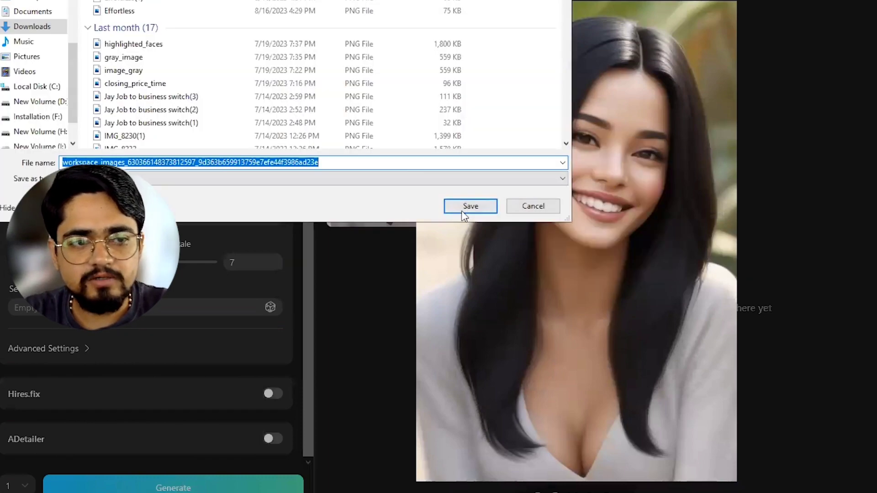
pyautogui.click(470, 206)
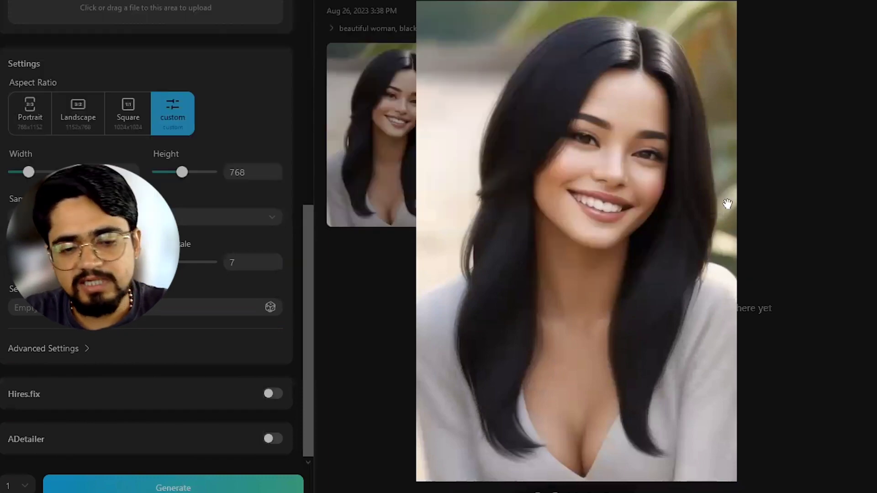
pyautogui.click(833, 190)
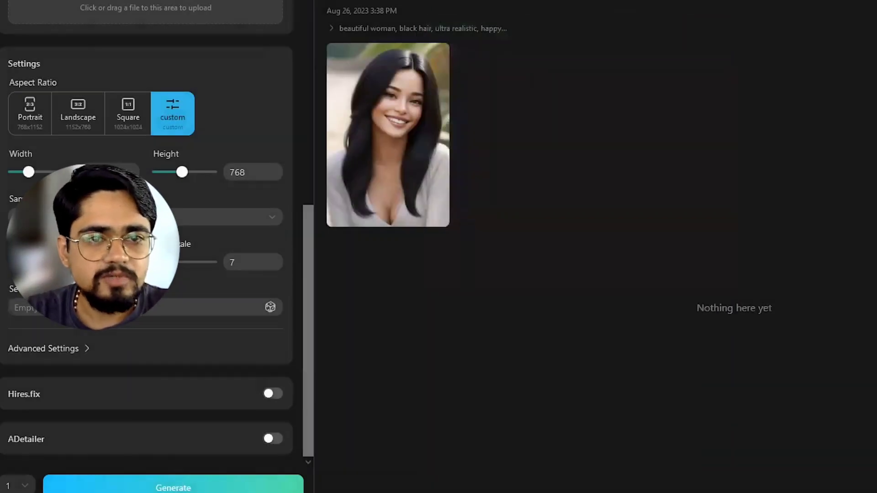
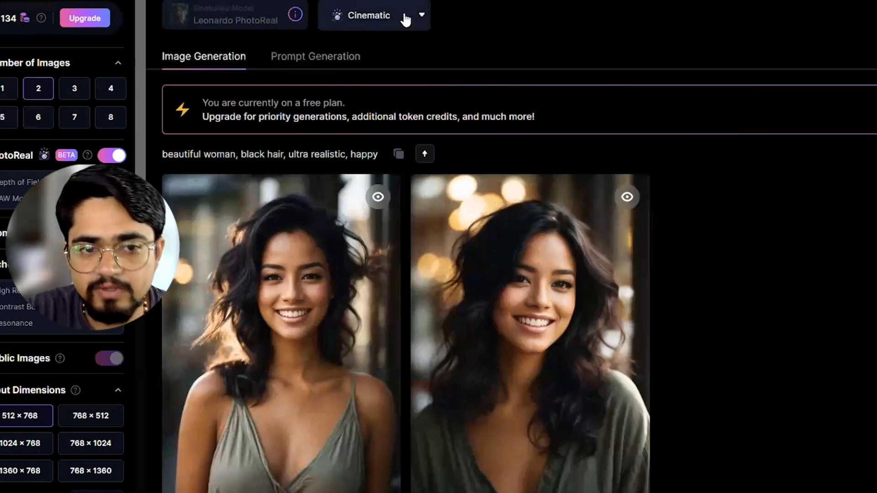
# In Leonardo.Ai, change the PhotoReal style from Cinematic to None
pyautogui.click(405, 20)
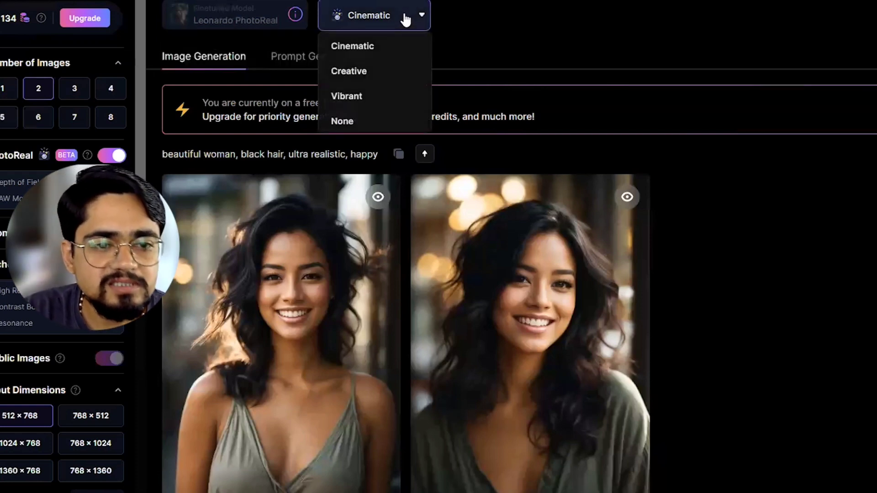
pyautogui.click(351, 122)
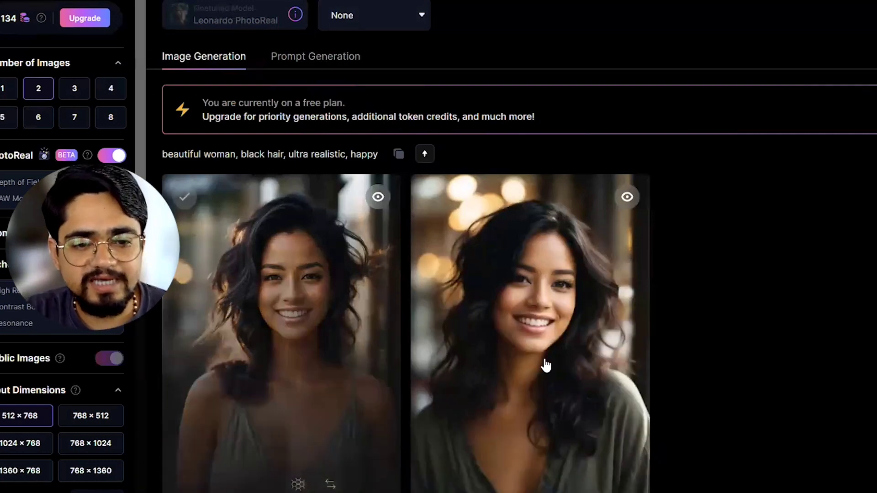
pyautogui.scroll(1, 543, 363)
pyautogui.scroll(-1, 550, 347)
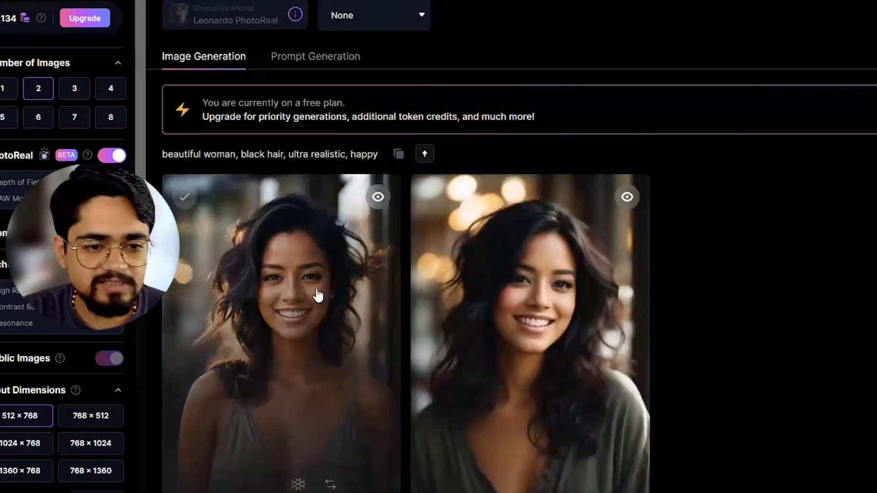
# View the first Leonardo.Ai result of the woman enlarged and close its preview
pyautogui.click(318, 294)
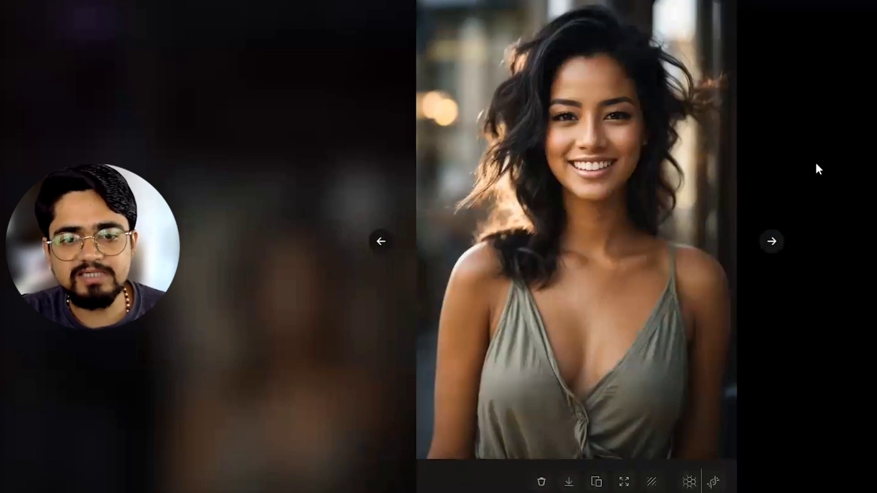
pyautogui.click(314, 92)
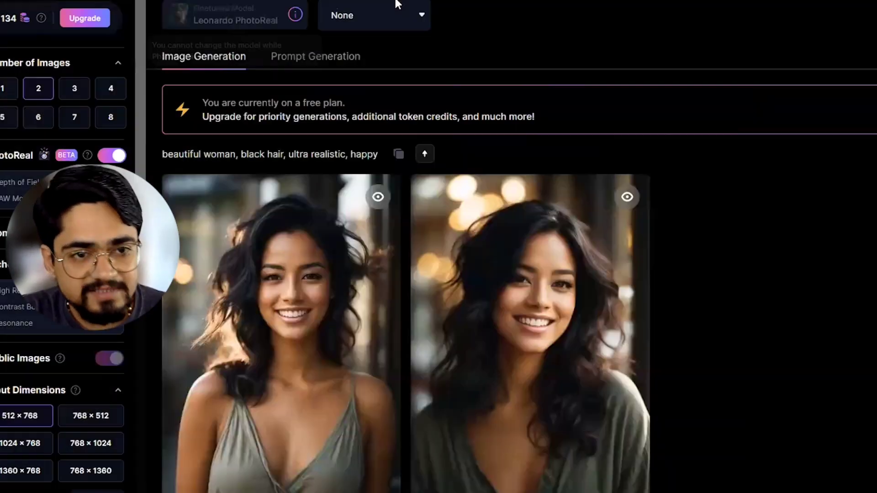
pyautogui.click(378, 24)
pyautogui.press('Escape')
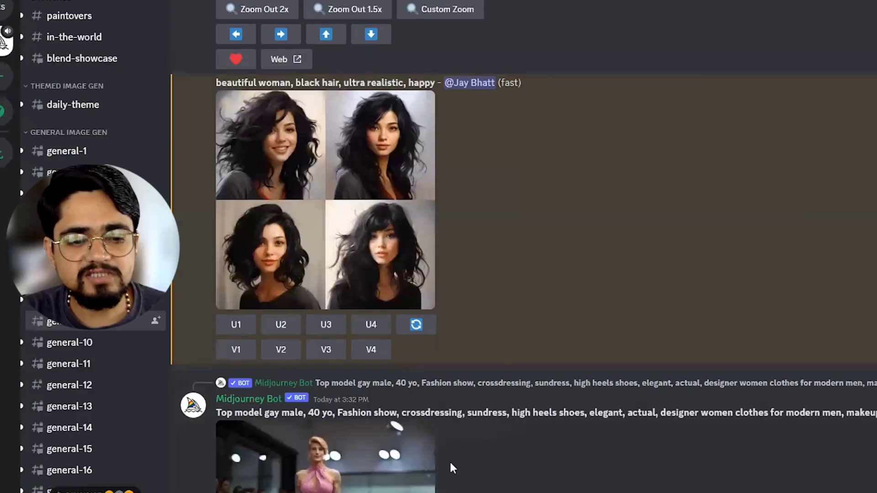
# Switch to Discord and generate a Midjourney image with /imagine using the prompt "beautiful woman, black hair, ultra realistic,cenamatic, happy"
pyautogui.scroll(4, 434, 310)
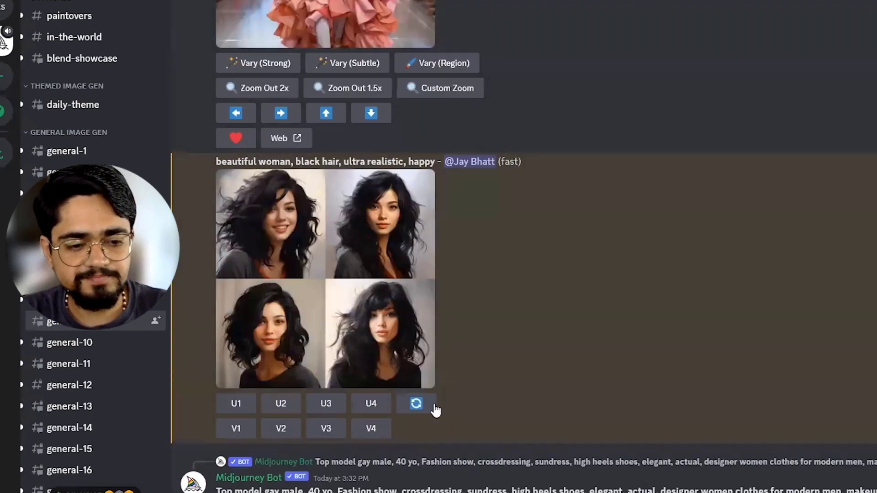
pyautogui.write('/imagine')
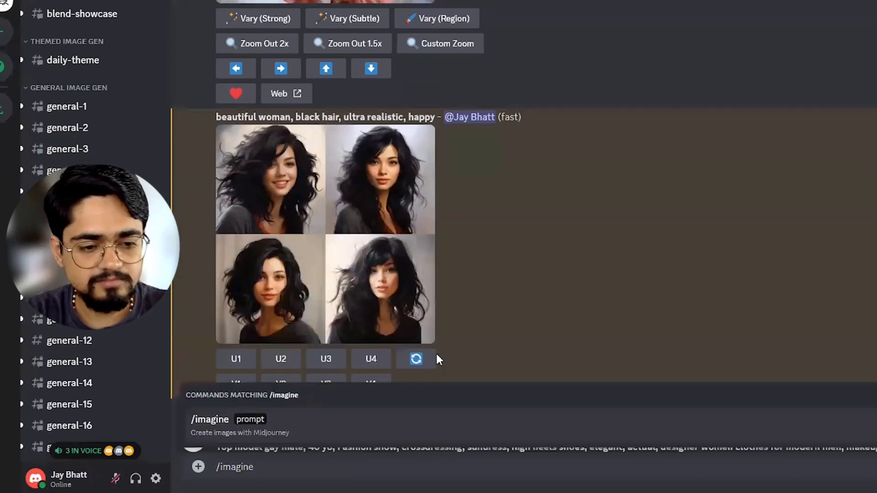
pyautogui.press('Return')
pyautogui.write('beautiful woman, black hair, ultra realistic, happy')
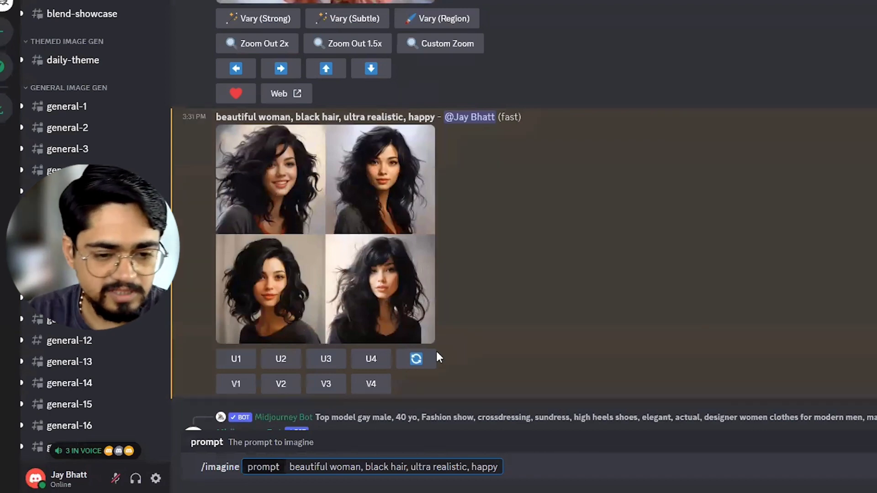
pyautogui.click(476, 466)
pyautogui.write('cinamat')
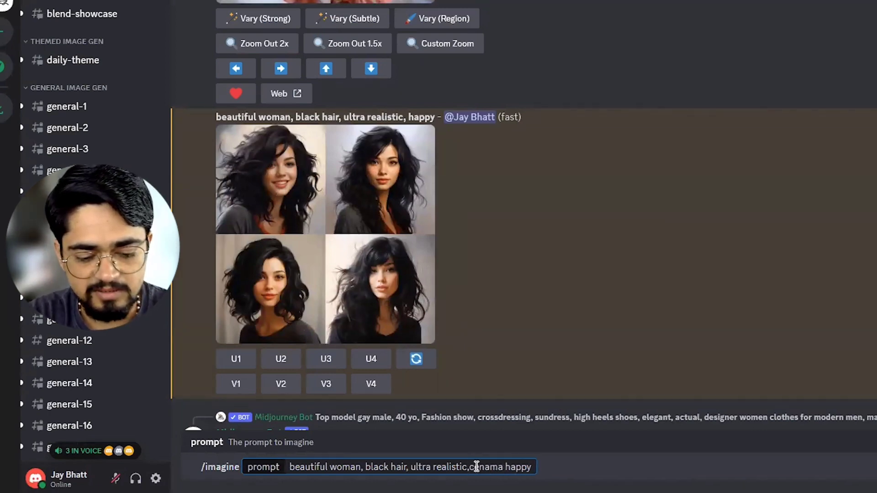
pyautogui.write('ic')
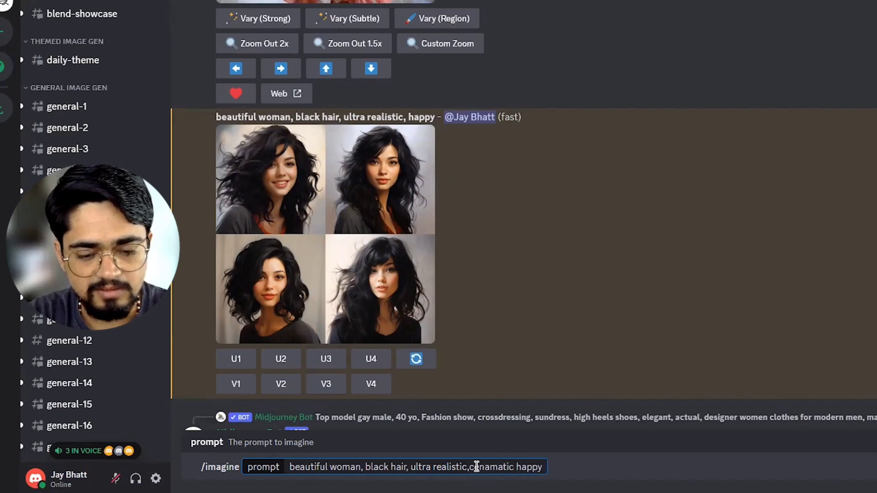
pyautogui.write(',')
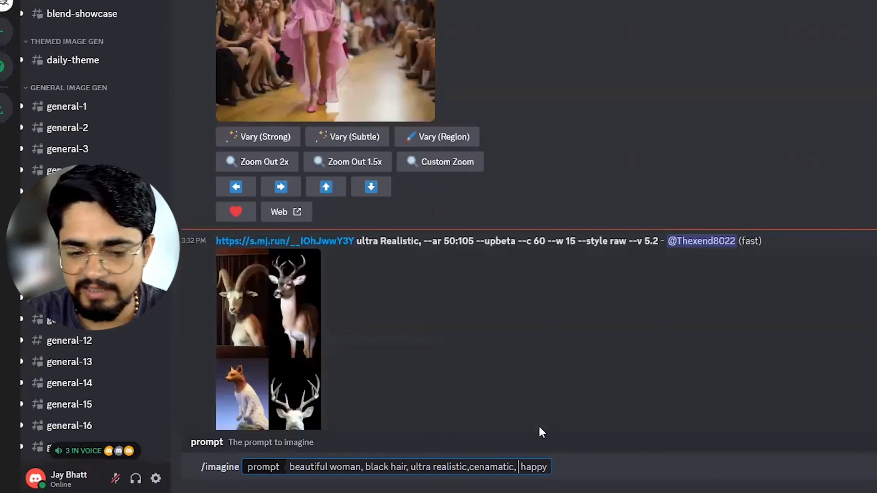
pyautogui.press('Return')
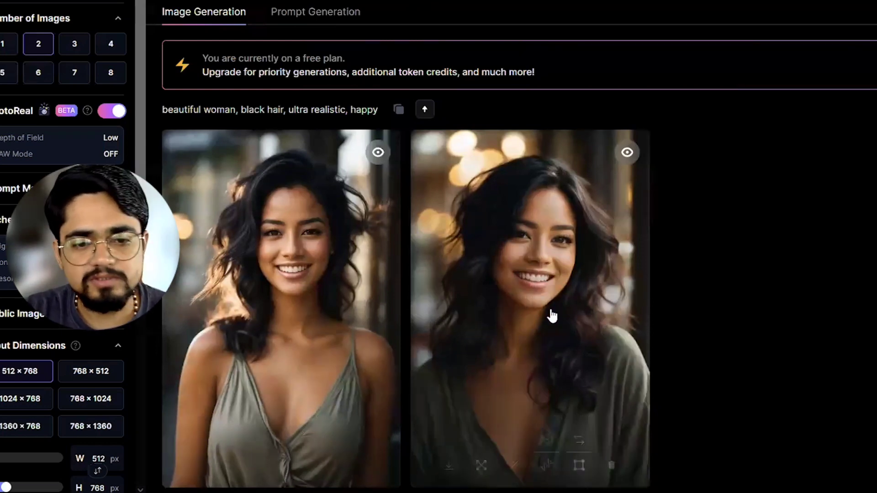
# Search the web for Adobe Firefly and open the "Adobe Firefly - Generative AI for creatives" result
pyautogui.moveTo(431, 154)
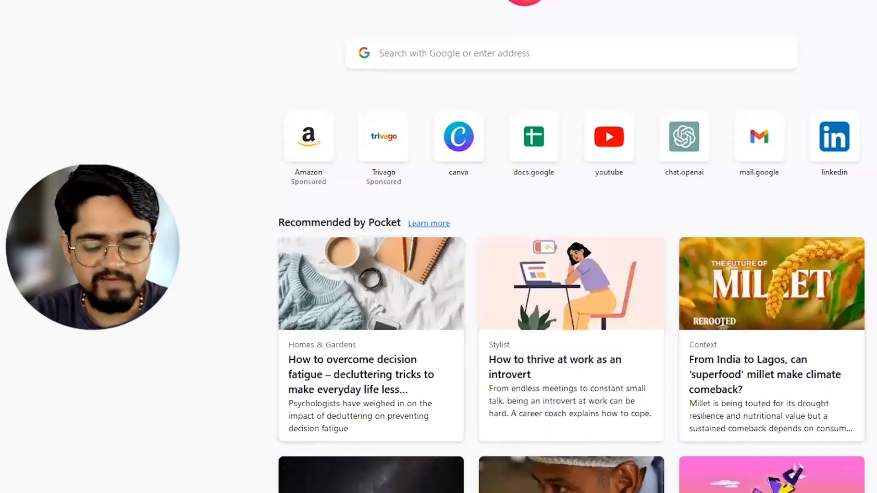
pyautogui.write('adobe fire')
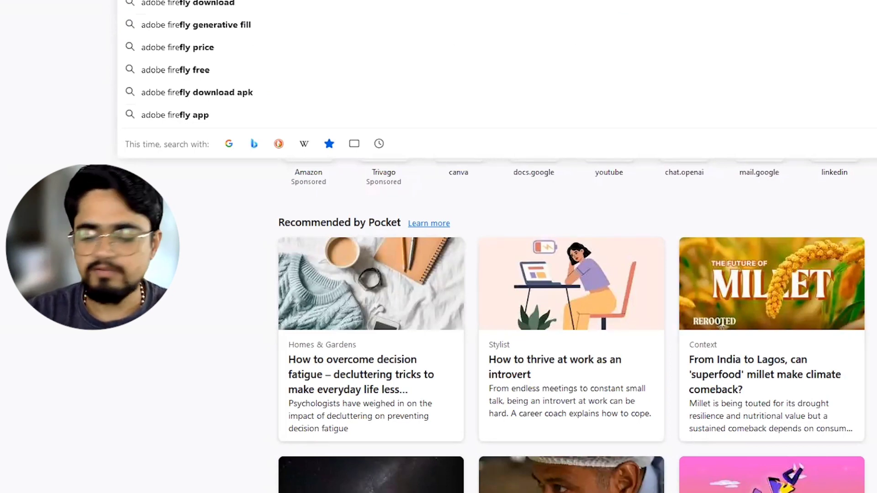
pyautogui.press('Return')
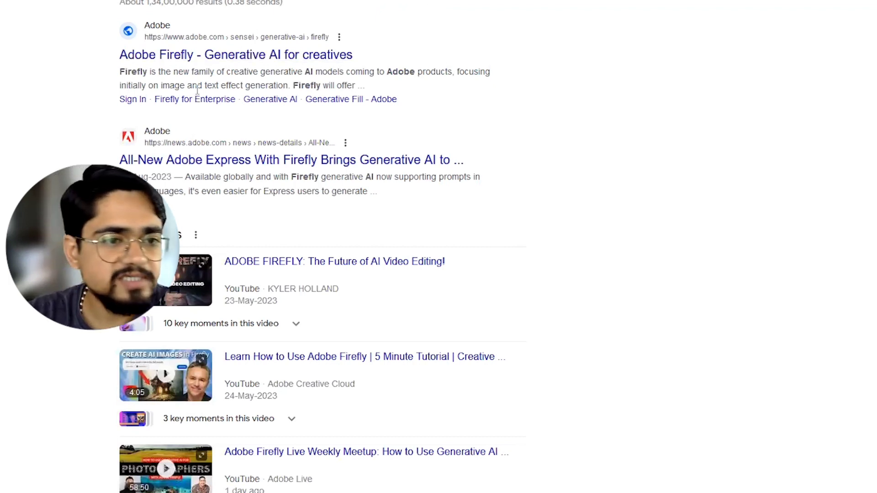
pyautogui.click(199, 59)
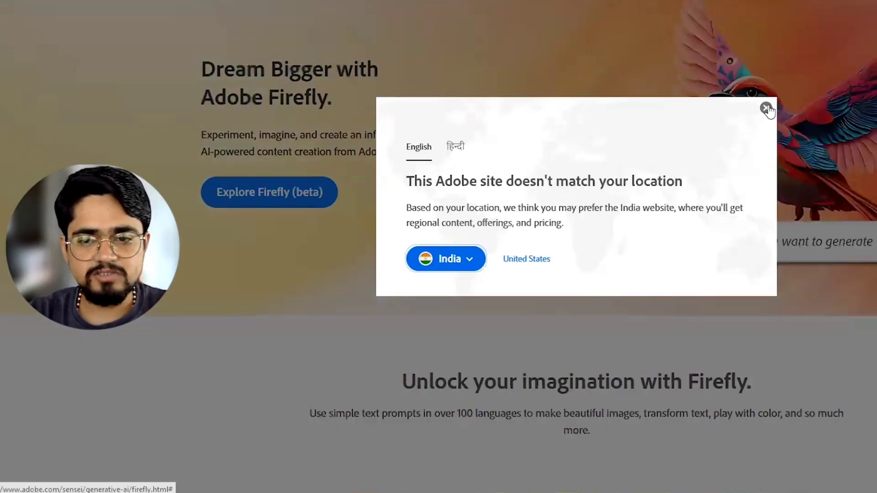
# Dismiss the location notice, enter the Firefly beta and open its Text to image page
pyautogui.click(765, 109)
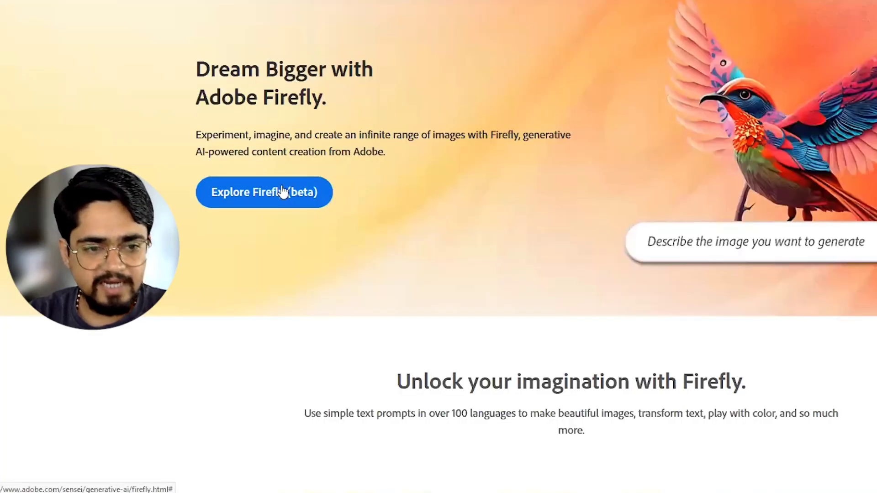
pyautogui.click(296, 199)
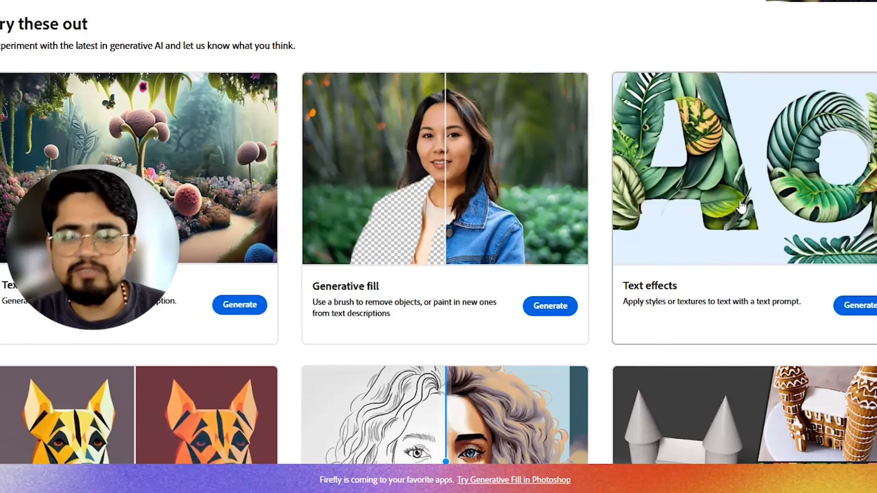
pyautogui.scroll(3, 873, 203)
pyautogui.scroll(-4, 740, 260)
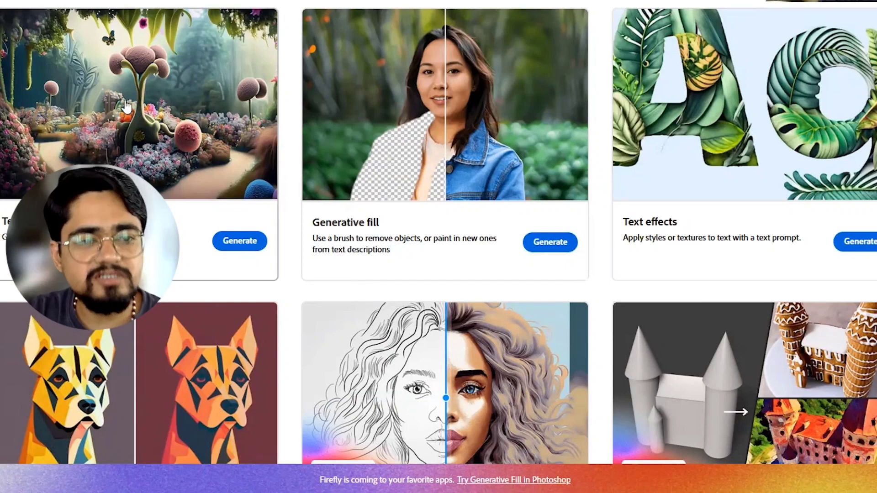
pyautogui.click(213, 163)
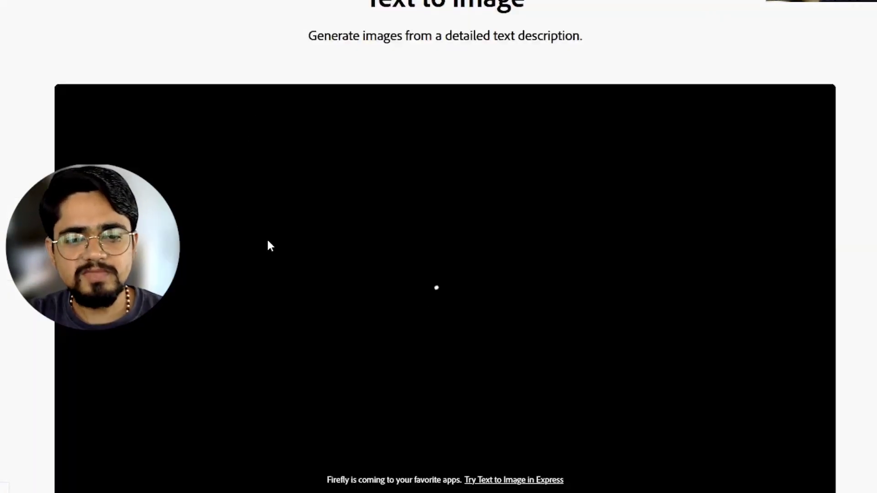
pyautogui.scroll(-6, 270, 241)
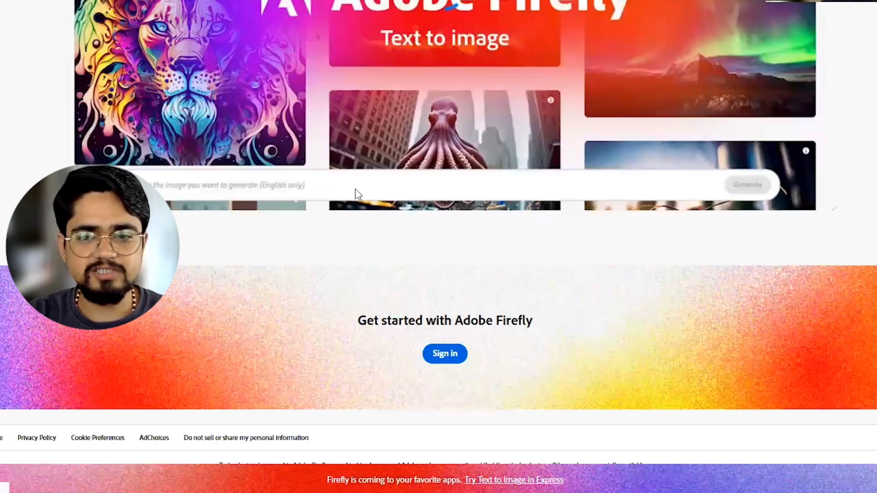
pyautogui.scroll(4, 541, 170)
pyautogui.scroll(-4, 442, 358)
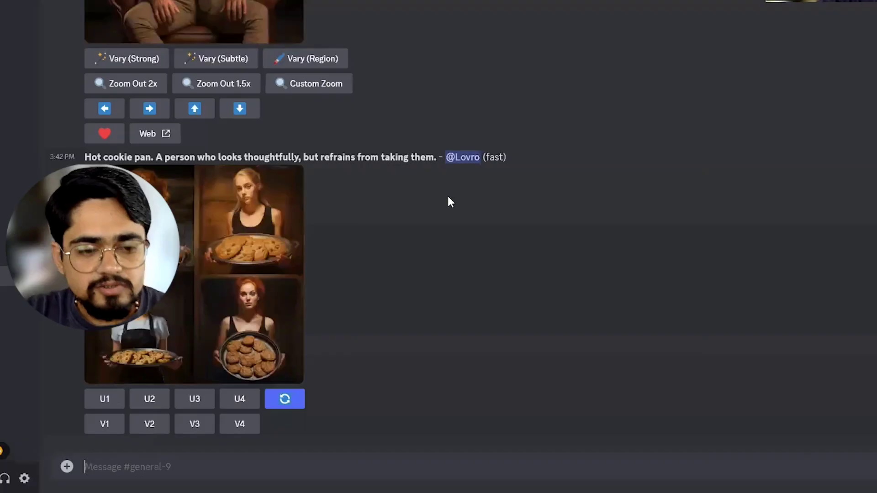
# Find the Midjourney grid for the "cenamatic" prompt in Discord, examine it enlarged and close the preview
pyautogui.scroll(5, 449, 195)
pyautogui.scroll(-5, 449, 196)
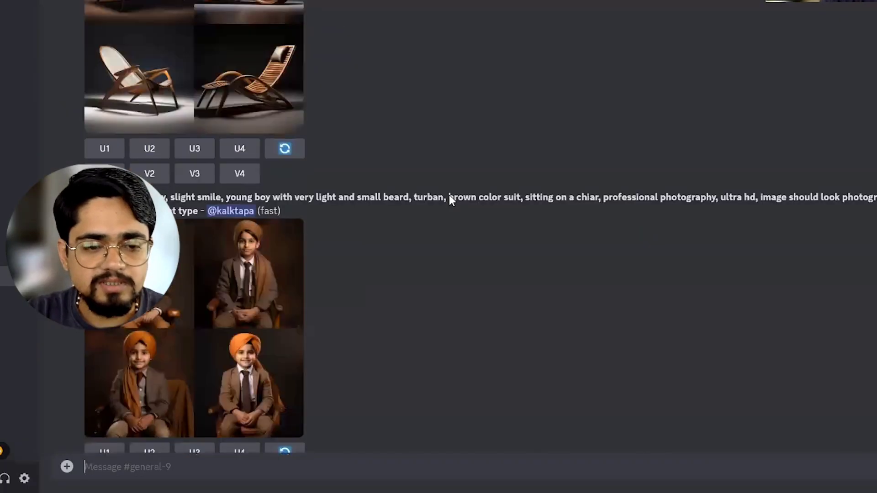
pyautogui.scroll(5, 456, 210)
pyautogui.scroll(-5, 460, 183)
pyautogui.scroll(3, 285, 116)
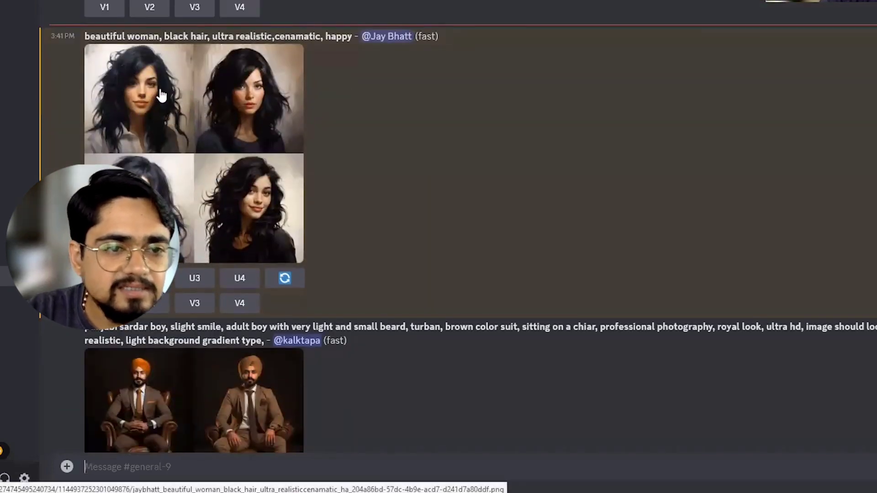
pyautogui.click(292, 108)
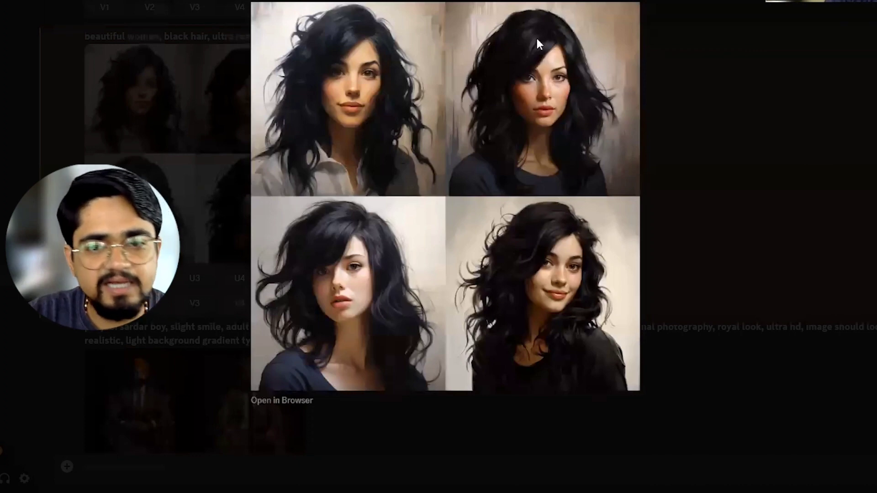
pyautogui.press('Escape')
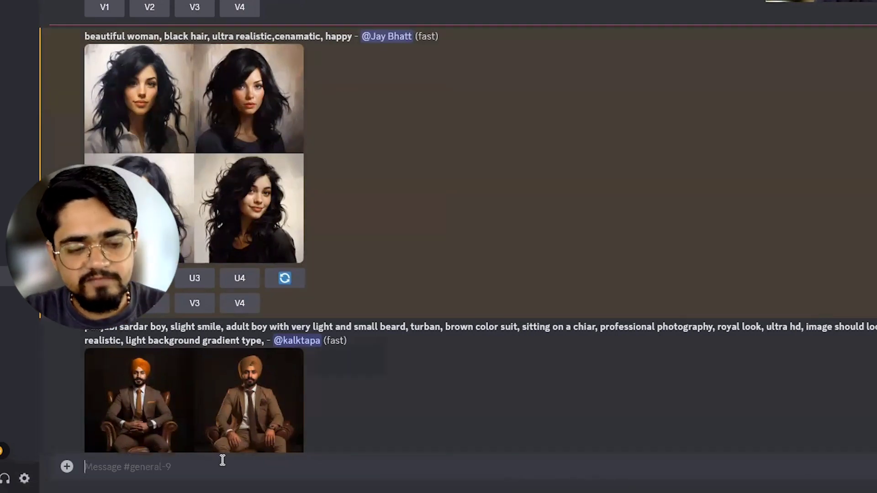
# Post "a portrait of a beautiful woman having black hair, ultra realistic, happy, walking on a street" as a message in the #general-9 channel
pyautogui.write('beautiful woman, black hair, ultra realistic, happy')
pyautogui.press('Home')
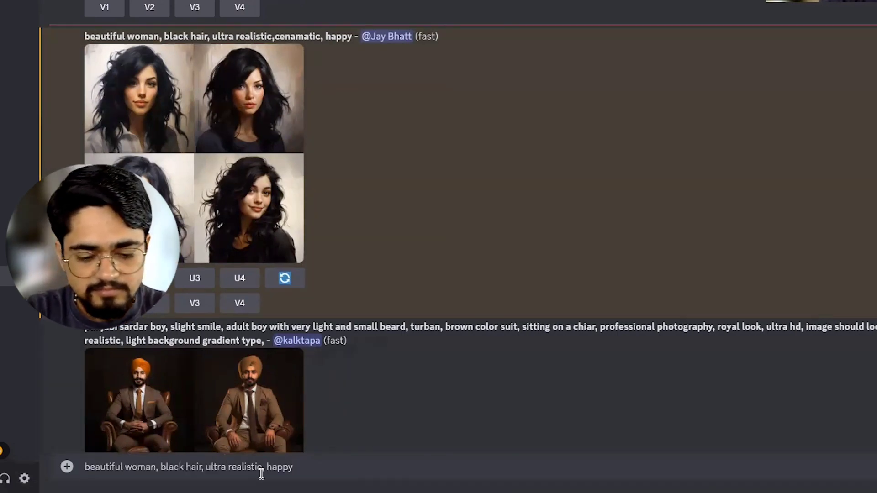
pyautogui.write('a portrait of a')
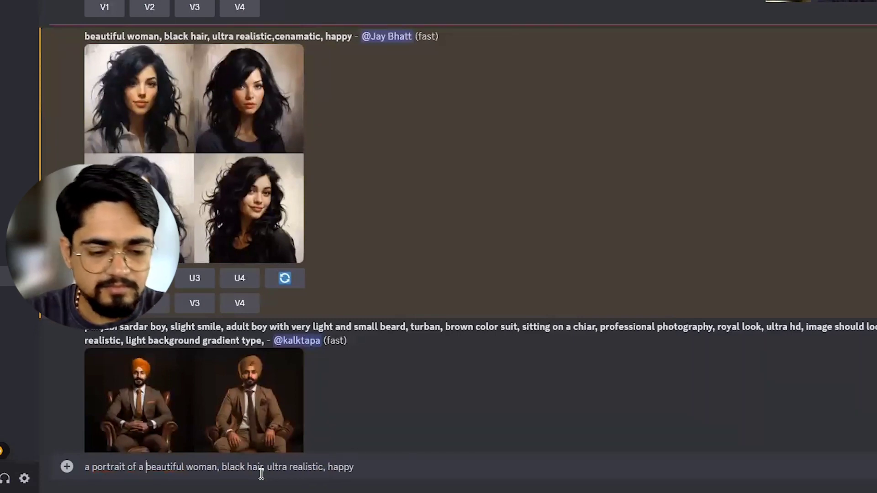
pyautogui.click(221, 467)
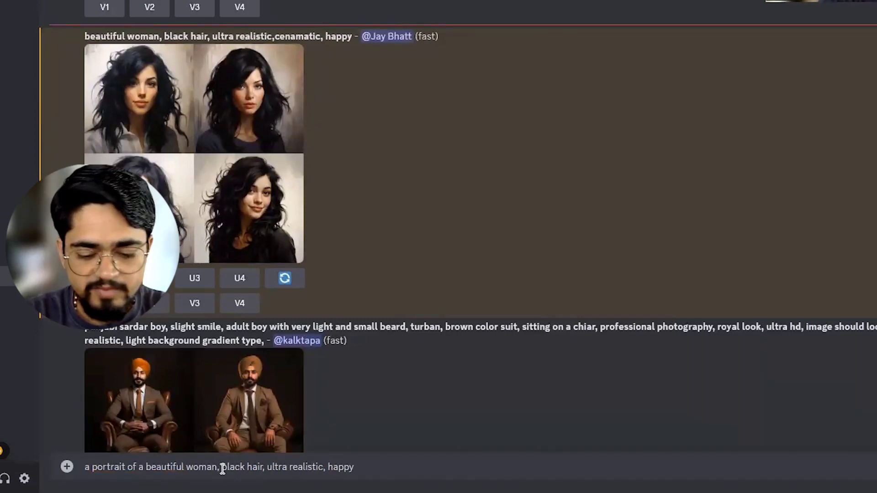
pyautogui.press('BackSpace')
pyautogui.write('having')
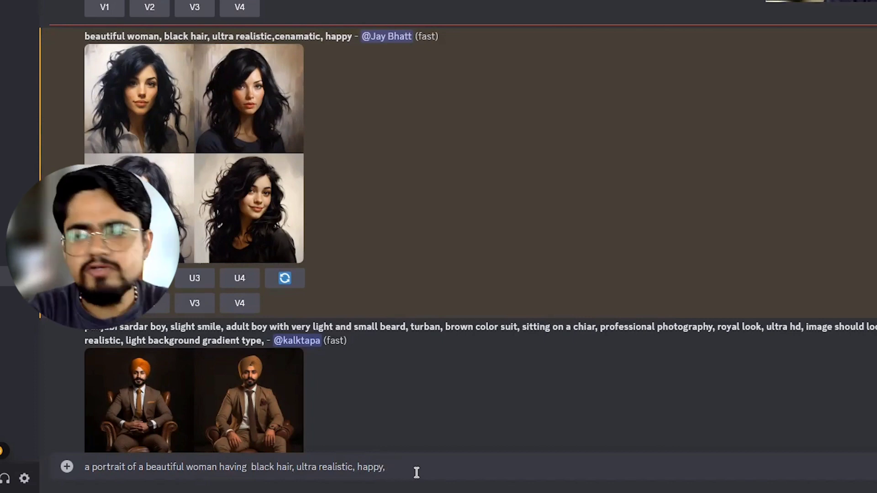
pyautogui.write('alking on a')
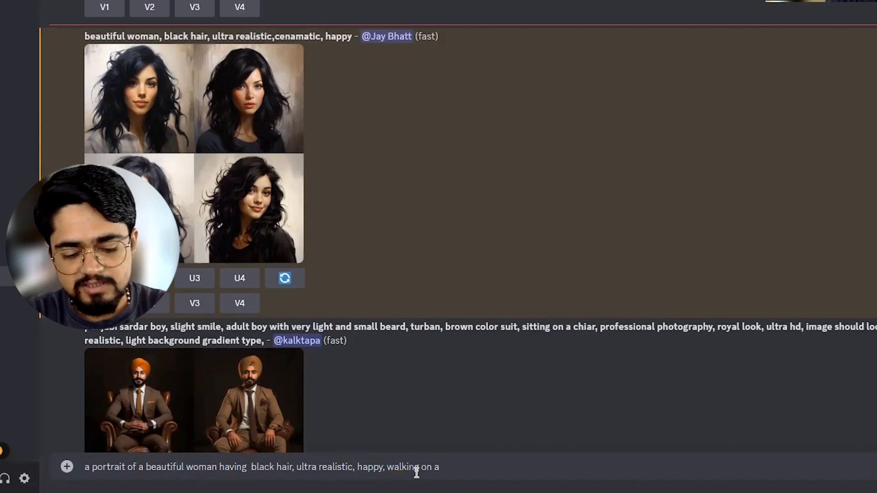
pyautogui.write('eet')
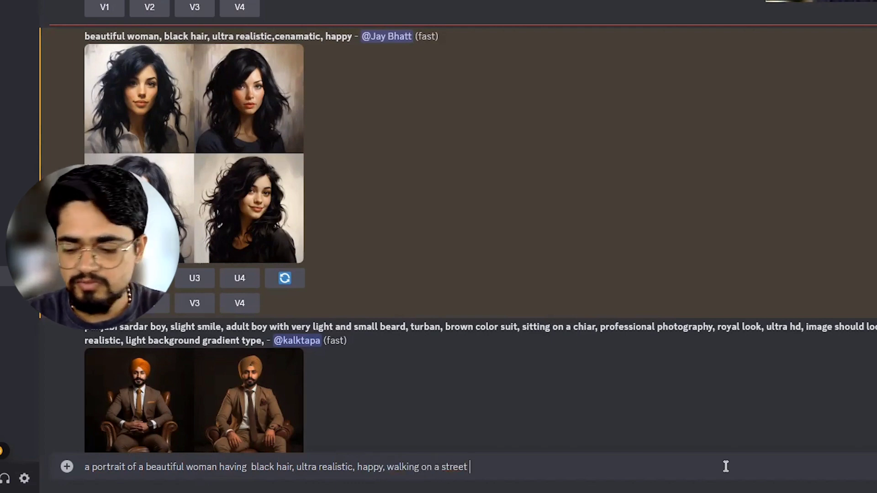
pyautogui.press('Return')
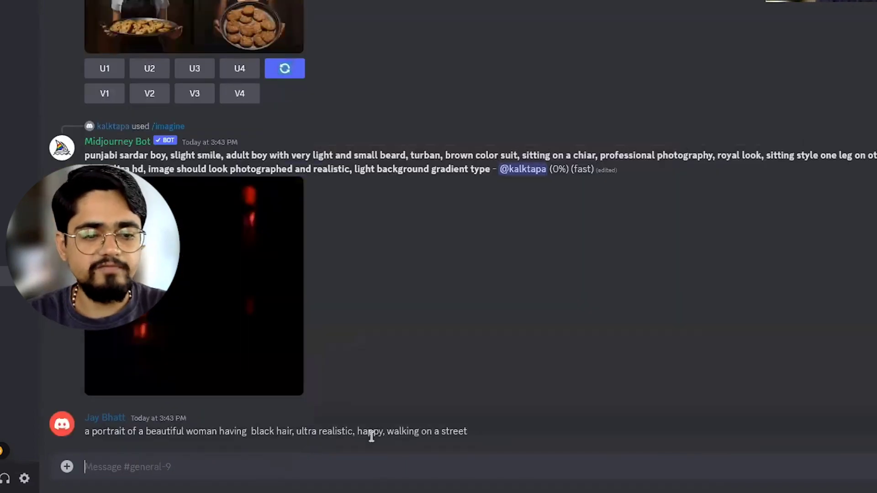
# Copy the posted portrait text and submit "a portrait of a beautiful woman having black hair, ultra realistic, happy, walking on a street" to Midjourney's /imagine
pyautogui.moveTo(467, 432); pyautogui.dragTo(83, 431)
pyautogui.hotkey('ctrl', 'c')
pyautogui.click(205, 463)
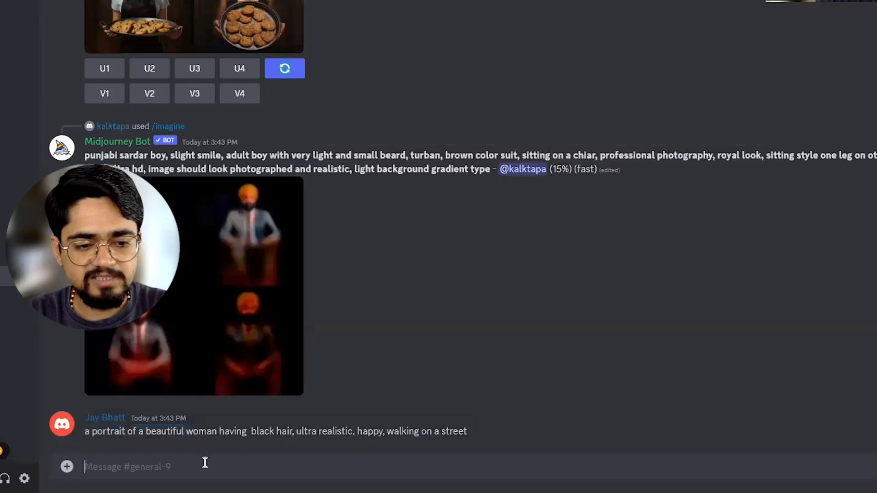
pyautogui.write('/imagine')
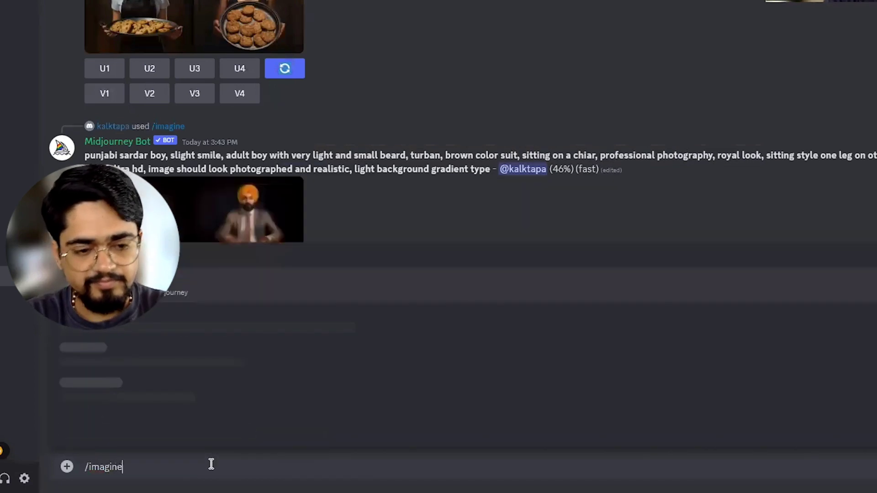
pyautogui.press('Return')
pyautogui.hotkey('ctrl', 'v')
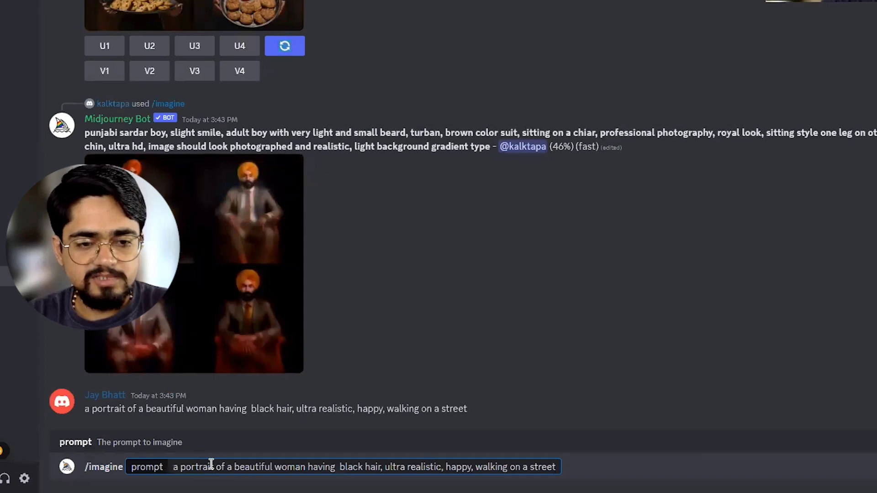
pyautogui.press('Return')
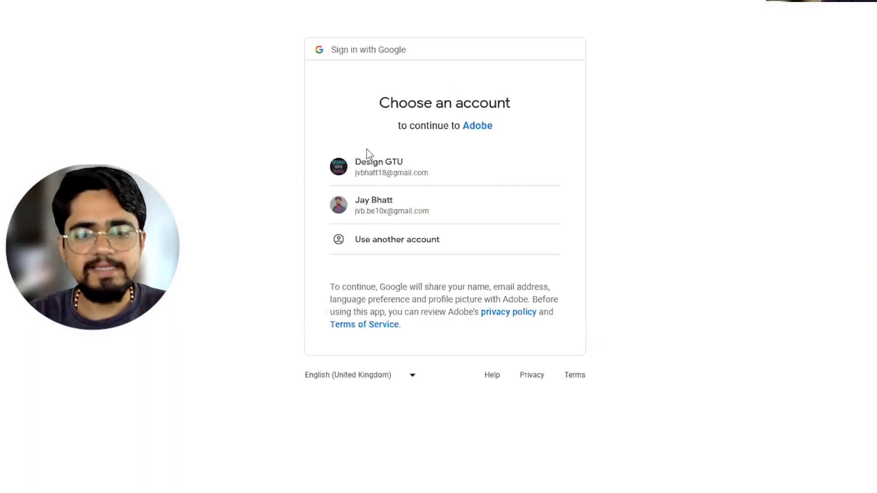
# Continue signing in to Adobe with the second listed Google account
pyautogui.click(376, 210)
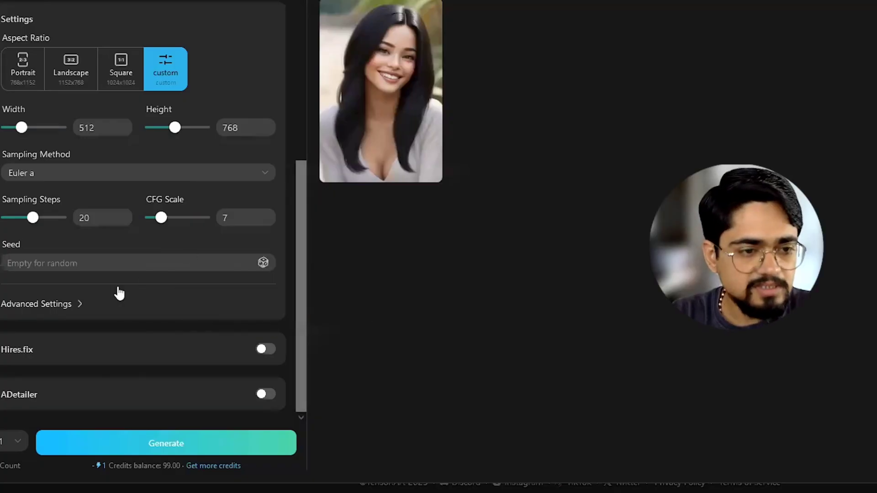
# Generate in Tensor.Art with the prompt "portrait of a beautiful woman with long black waves hair in style of treditional techniques, ultra realistic, happy, walking in mysterious place"
pyautogui.scroll(8, 78, 176)
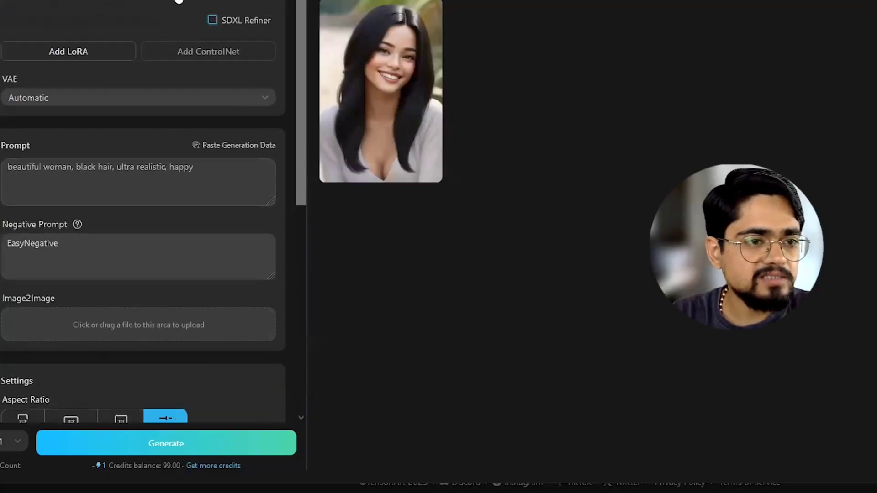
pyautogui.click(221, 174)
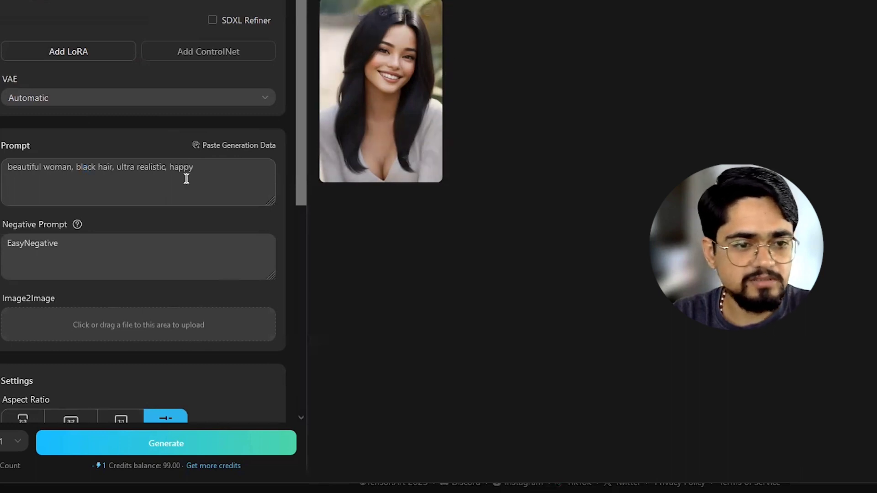
pyautogui.click(87, 168)
pyautogui.hotkey('ctrl', 'a')
pyautogui.write('portrait of a beautiful woman with long black waves hair in style of treditional techniques, ultra realistic, happy, walking in mysterious place')
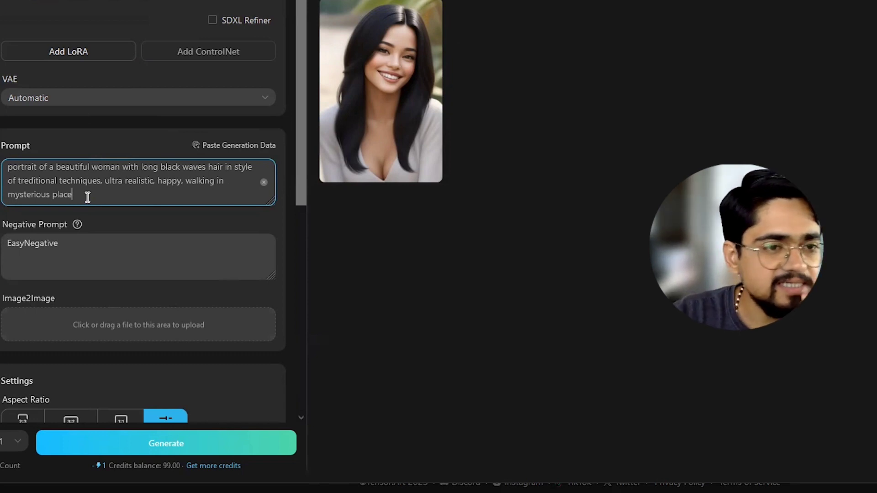
pyautogui.click(122, 444)
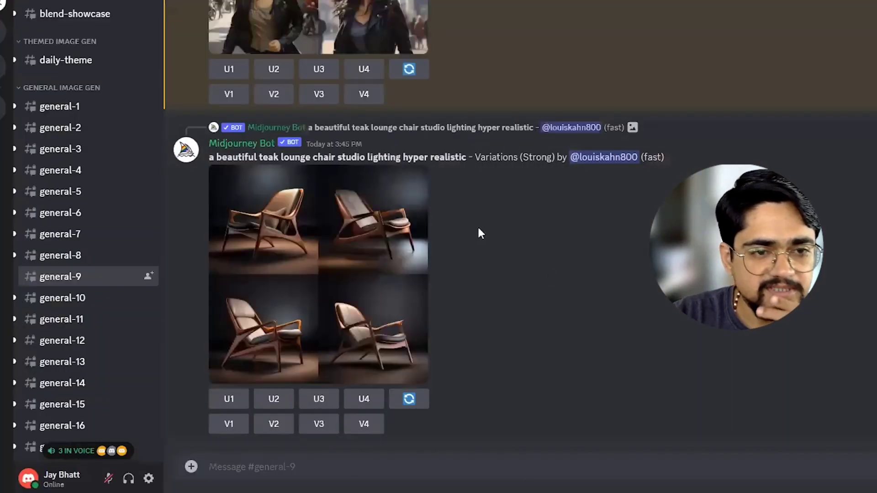
# Find the Midjourney grid for the street portrait in Discord, open it in the browser and examine the first woman's face and hair up close
pyautogui.scroll(3, 478, 225)
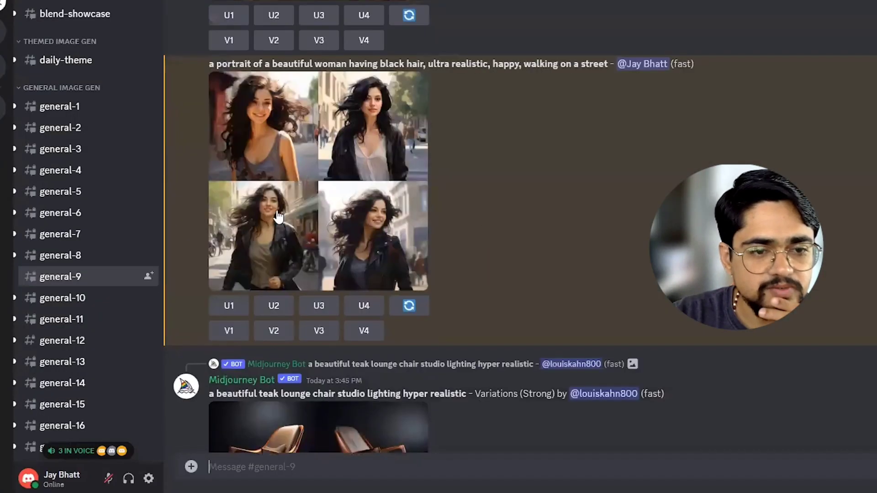
pyautogui.click(278, 217)
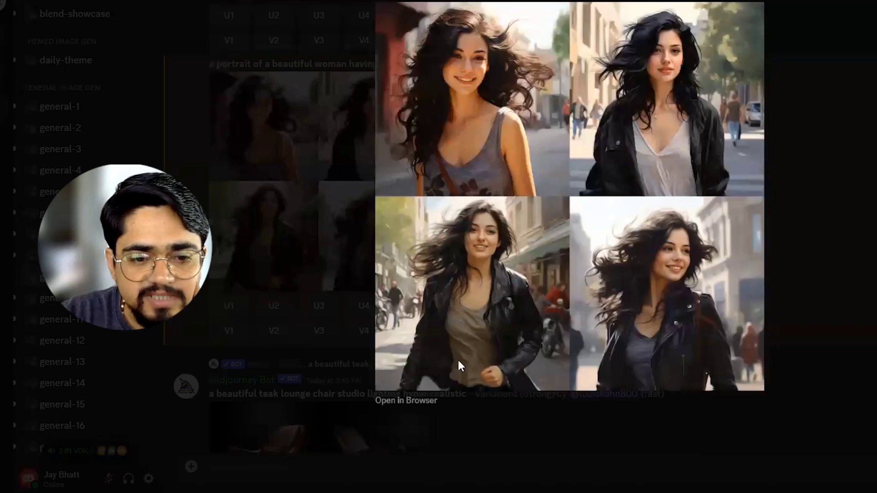
pyautogui.click(424, 400)
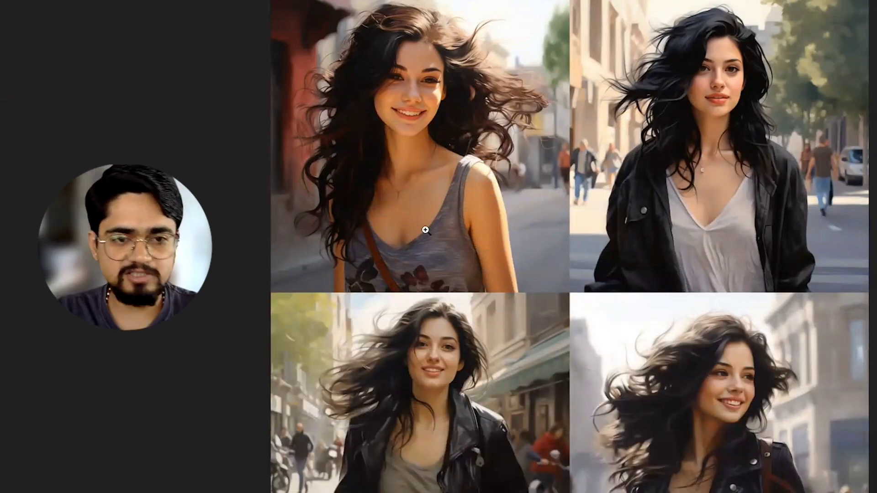
pyautogui.click(410, 42)
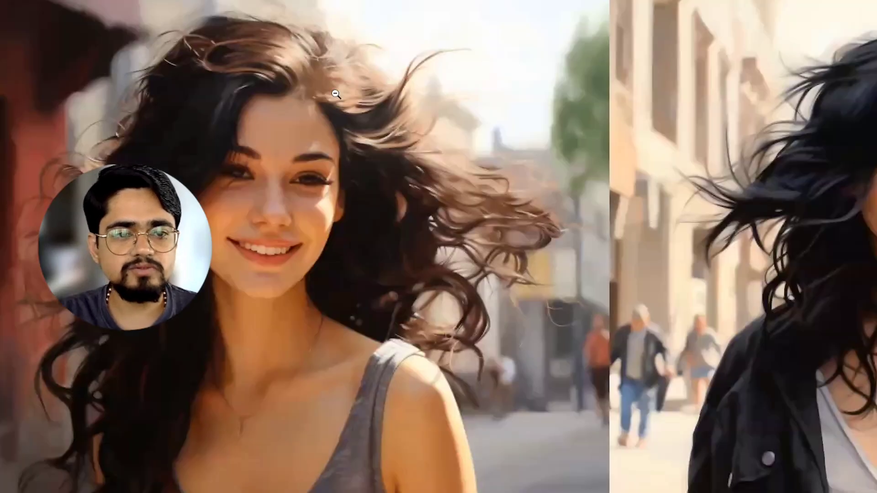
pyautogui.click(460, 145)
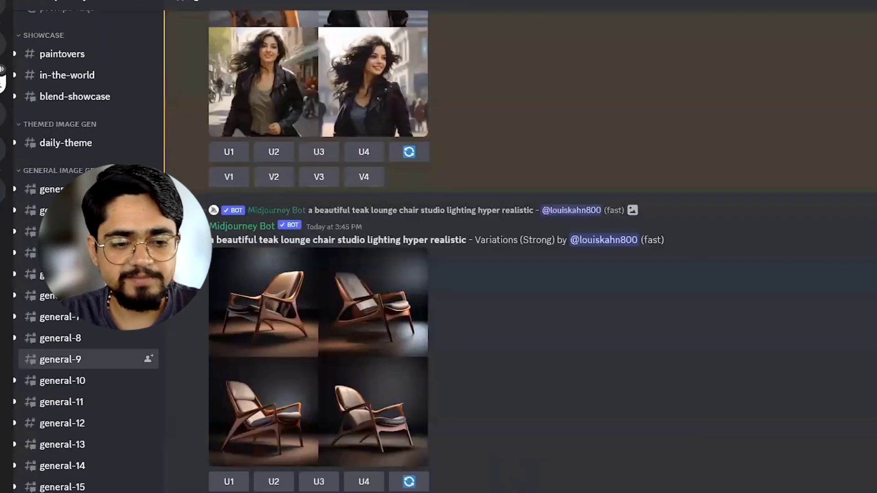
# Submit to Midjourney's /imagine: "portrait of a beautiful woman with long black waves hair in style of treditional techniques, ultra realistic, happy, walking in mysterious place"
pyautogui.write('/ima')
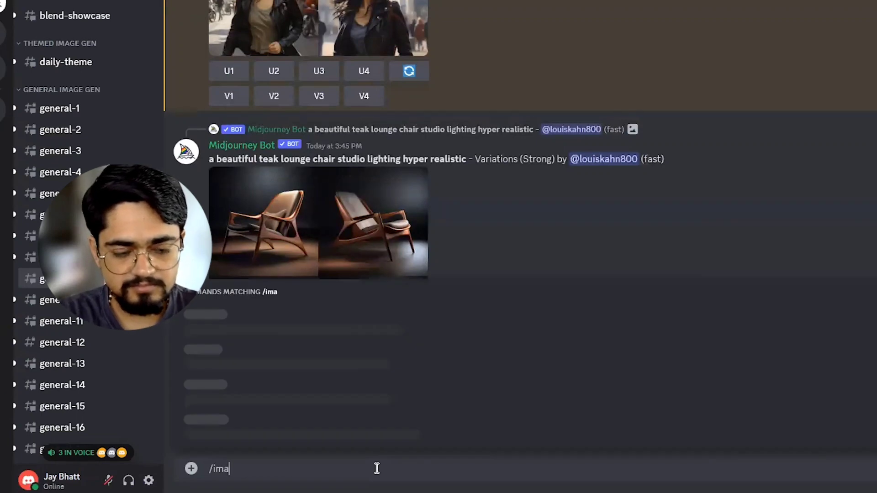
pyautogui.write('vine')
pyautogui.press('BackSpace')
pyautogui.press('BackSpace')
pyautogui.press('BackSpace')
pyautogui.press('BackSpace')
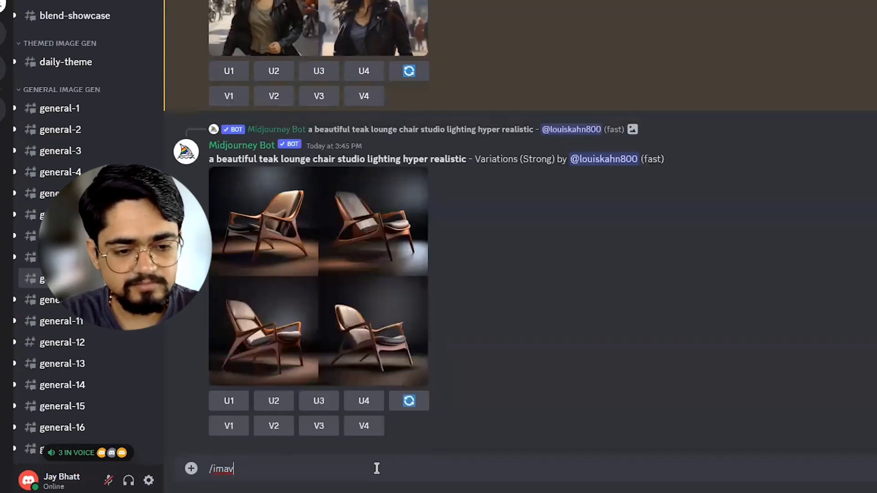
pyautogui.write('gine')
pyautogui.press('Tab')
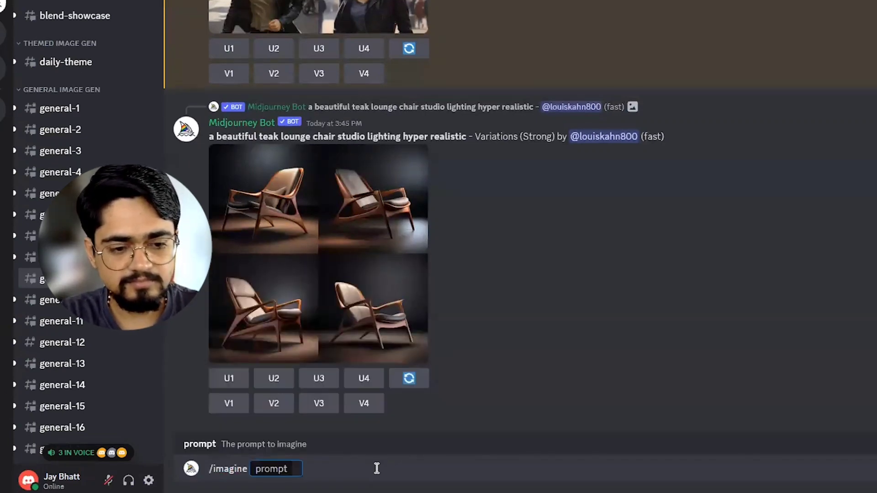
pyautogui.hotkey('ctrl', 'v')
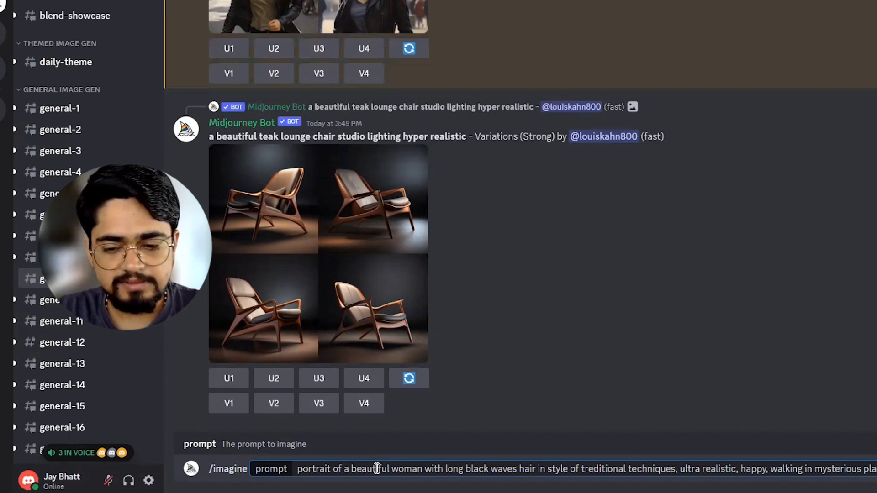
pyautogui.press('Return')
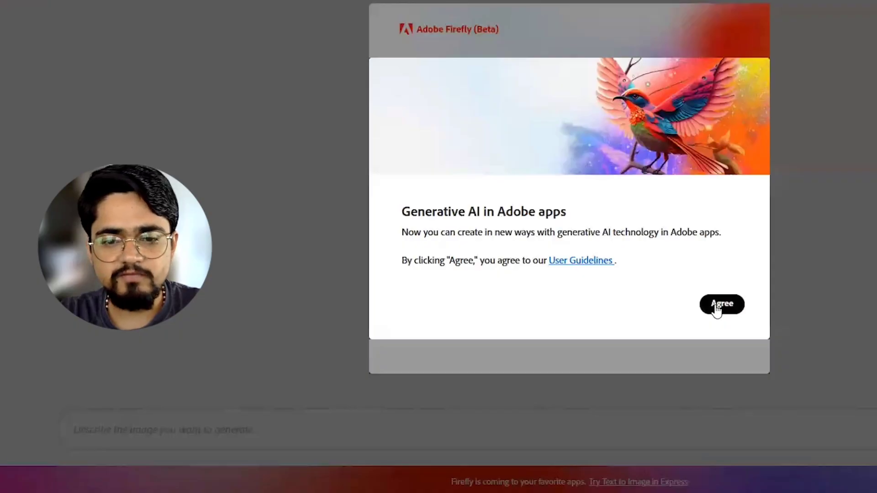
# Agree to Adobe Firefly's user guidelines and enter the same long black waves hair, mysterious place portrait prompt as the image description
pyautogui.click(715, 309)
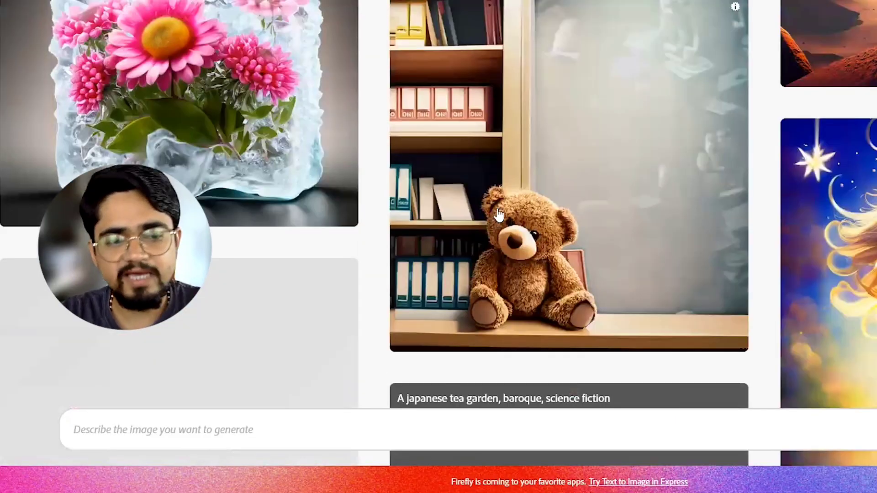
pyautogui.scroll(-5, 495, 217)
pyautogui.click(364, 424)
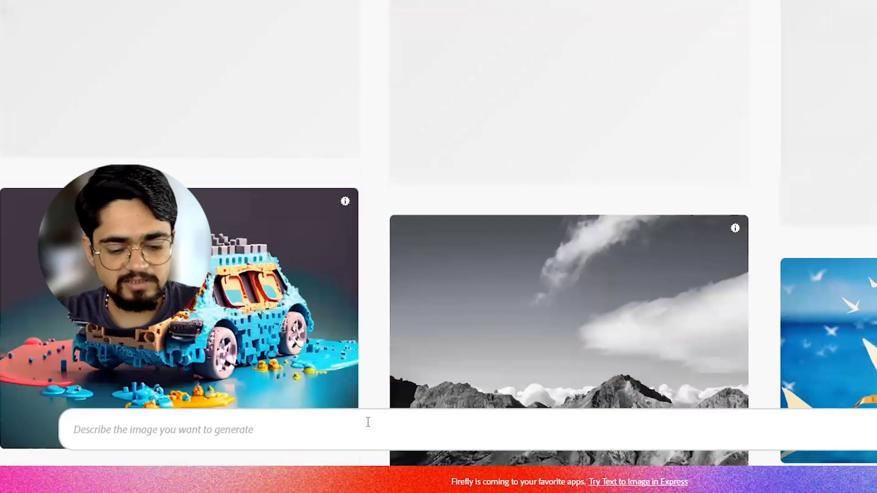
pyautogui.write('portrait of a beautiful woman with long black waves hair in style of treditional techniques, ultra realistic, happy, walking in mysterious place')
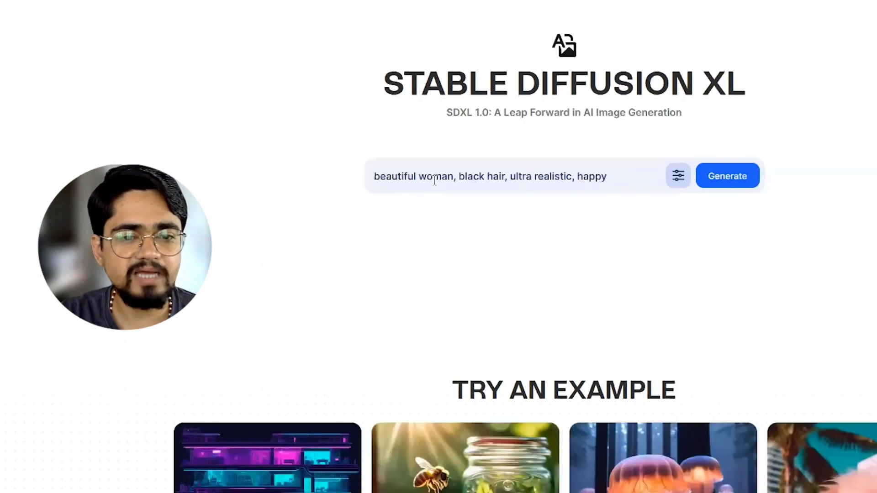
# Replace the Stable Diffusion XL prompt in Clipdrop with the same mysterious place portrait prompt and generate the images
pyautogui.hotkey('ctrl', 'a')
pyautogui.write('portrait of a beautiful woman with long black waves hair in style of treditional techniques, ultra realistic, happy, walking in mysterious place')
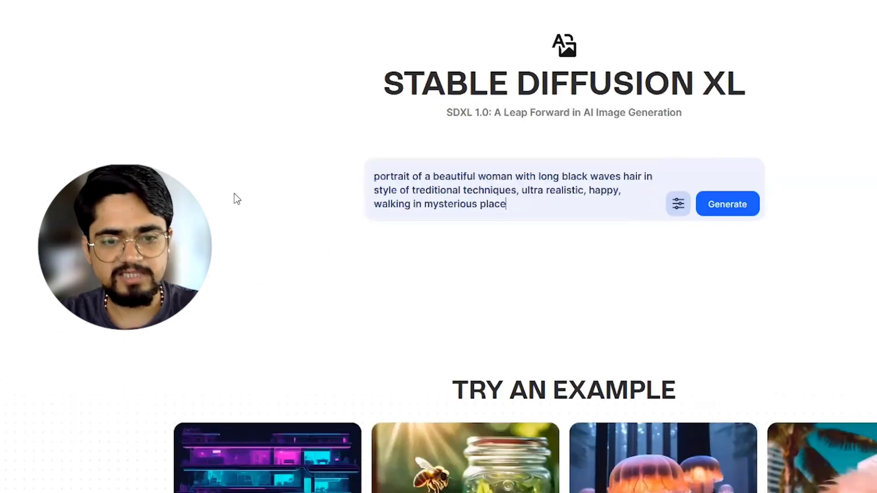
pyautogui.click(748, 210)
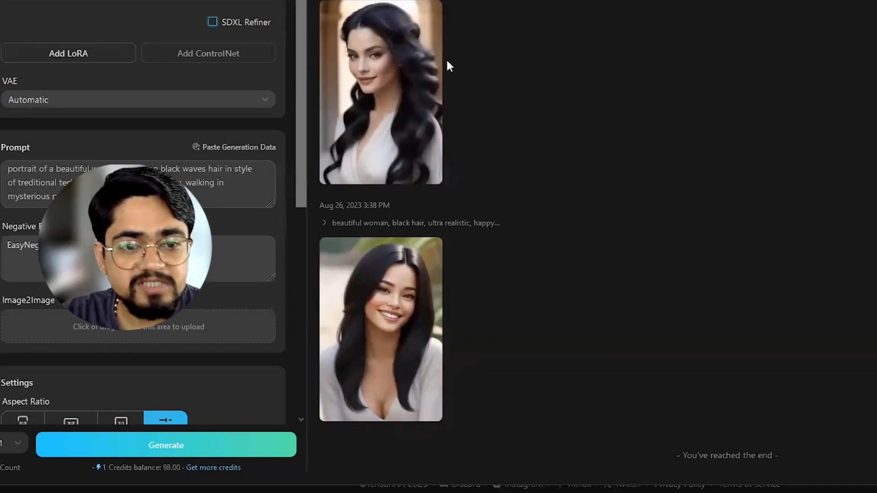
# Examine the newest Tensor.Art portrait enlarged and close its preview
pyautogui.click(377, 68)
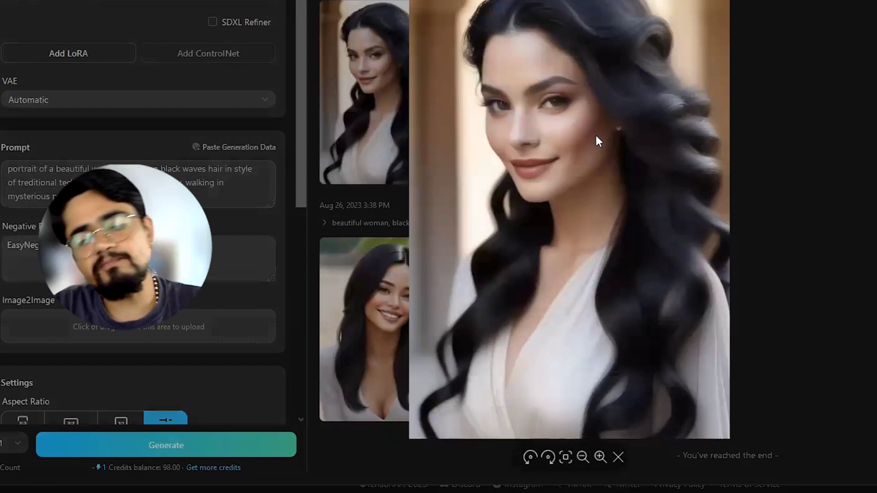
pyautogui.click(794, 185)
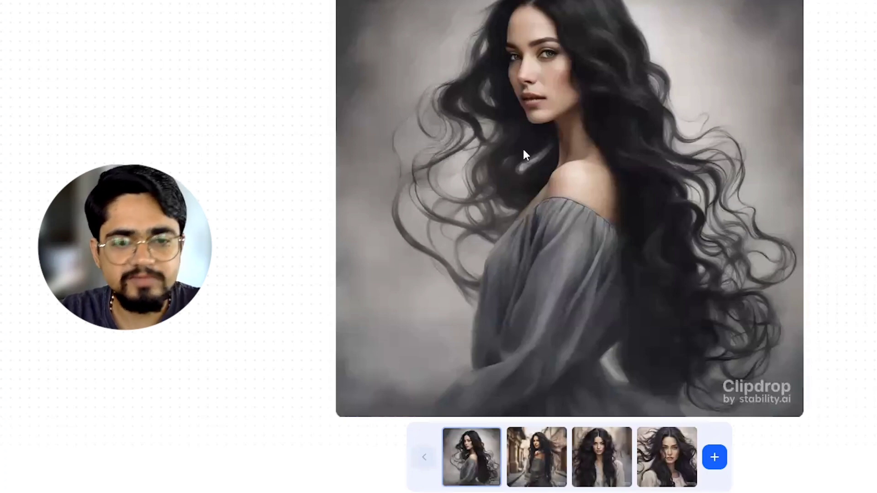
# Compare the four Clipdrop portraits by viewing each one at large size
pyautogui.click(536, 457)
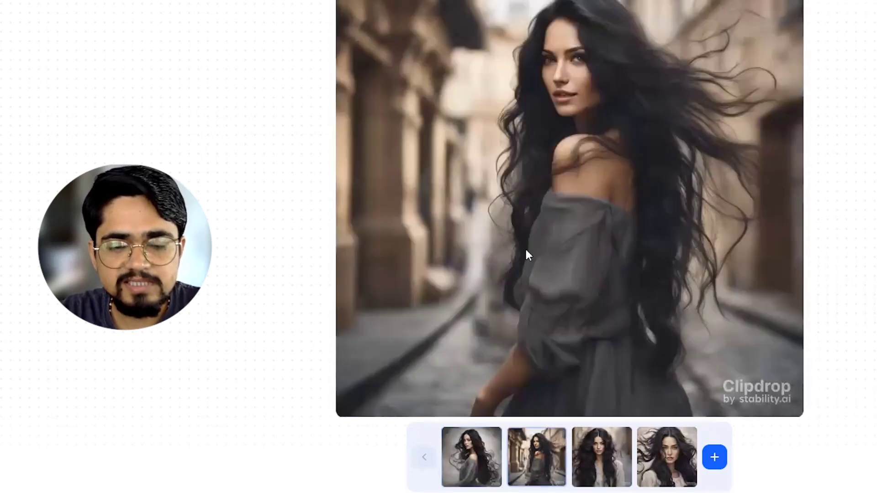
pyautogui.click(598, 457)
pyautogui.click(666, 480)
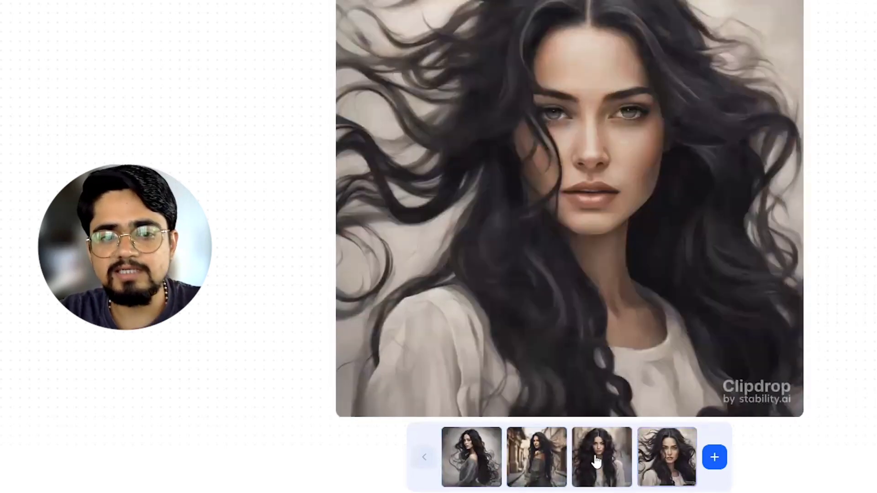
pyautogui.click(596, 462)
pyautogui.click(535, 469)
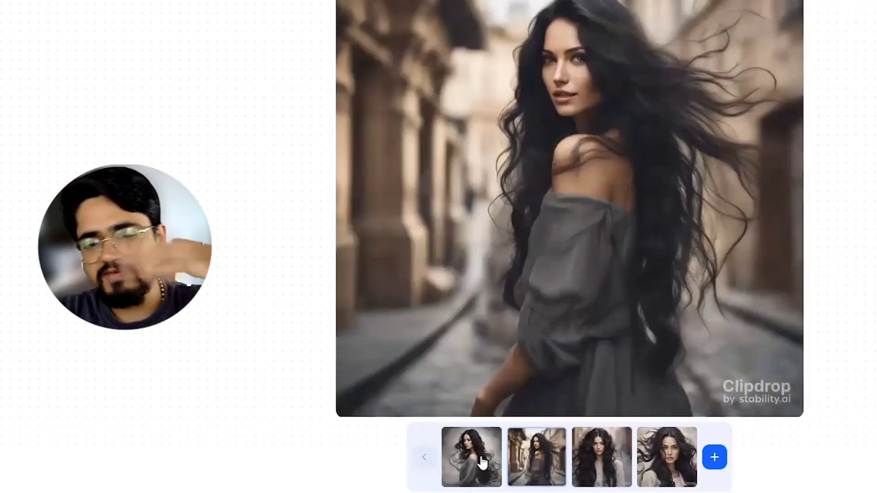
pyautogui.click(659, 454)
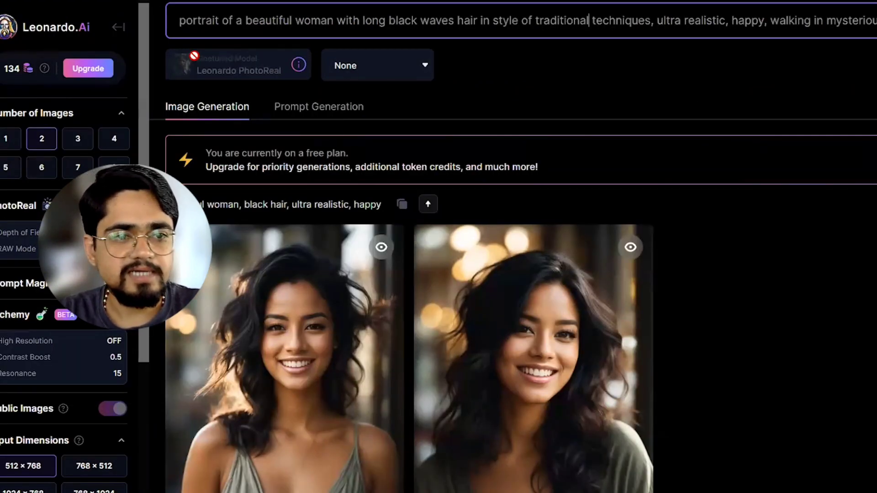
# Choose a style preset for the Leonardo PhotoReal model in Leonardo.Ai with the mysterious place portrait prompt entered
pyautogui.click(376, 73)
pyautogui.click(368, 172)
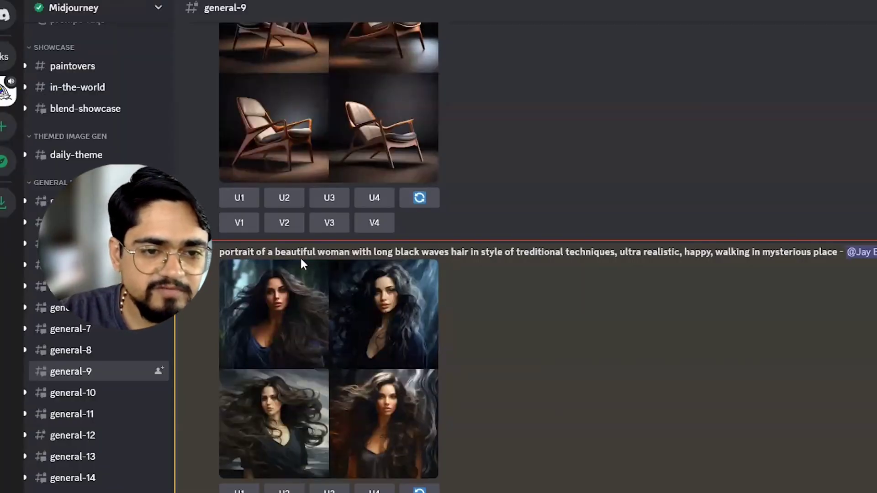
# Enlarge the Midjourney grid for the mysterious place portrait prompt in Discord
pyautogui.click(375, 297)
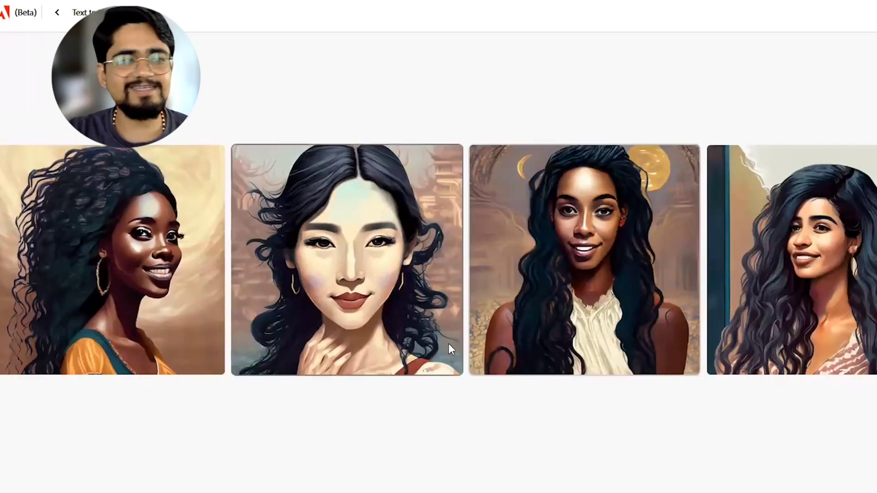
# Examine Adobe Firefly's four portraits and look through its content type, style, color and lighting options
pyautogui.moveTo(446, 347)
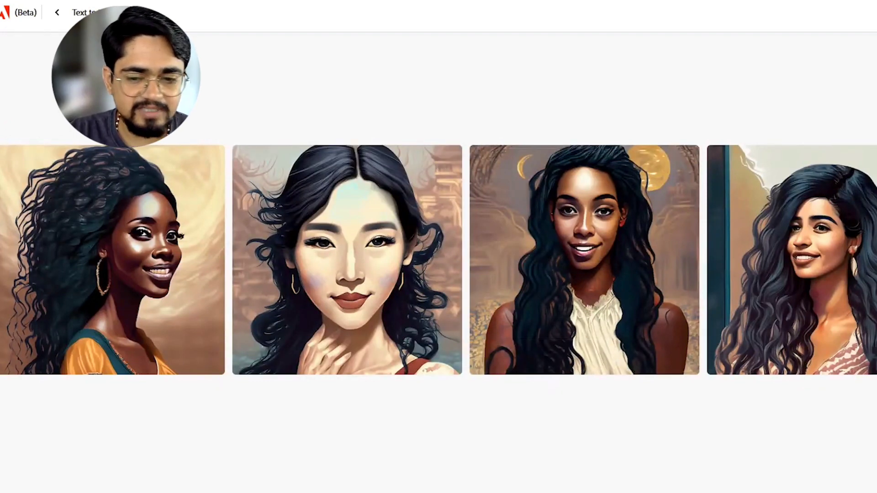
pyautogui.scroll(1, 820, 399)
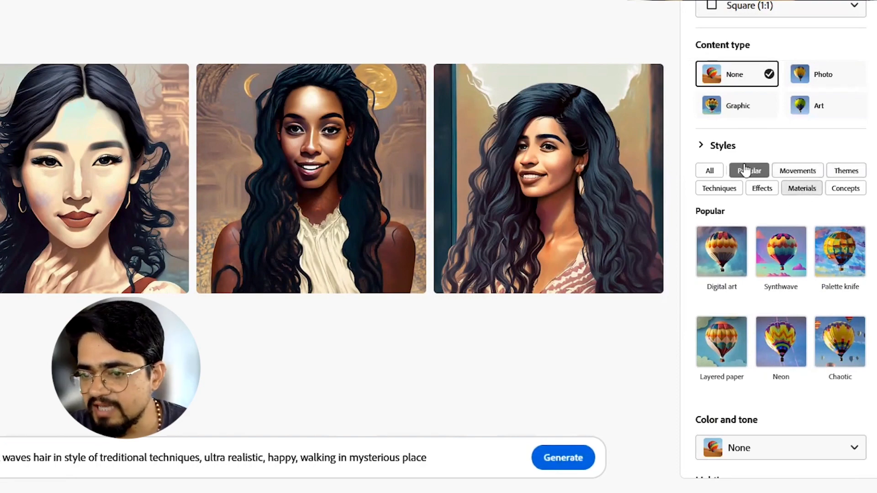
pyautogui.scroll(-3, 768, 299)
pyautogui.scroll(3, 767, 299)
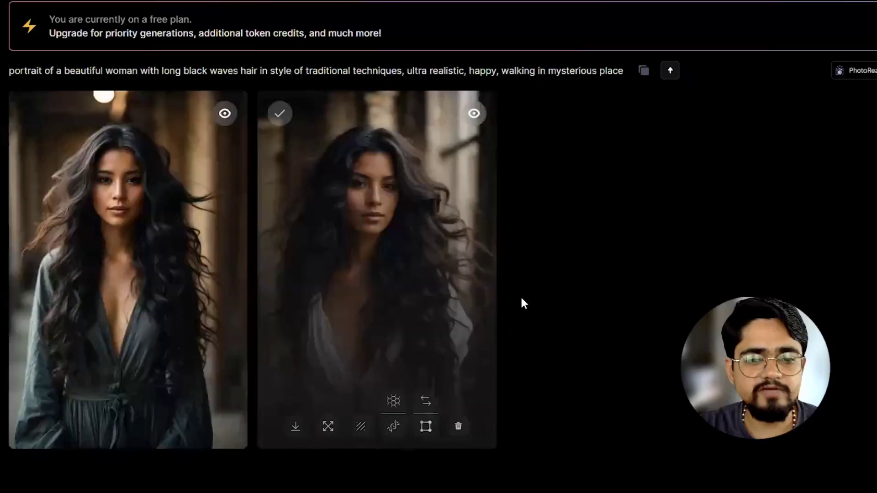
# Examine Leonardo.Ai's two PhotoReal portraits for the mysterious place prompt, viewing each one at large size, and return to the generation results
pyautogui.scroll(-3, 524, 249)
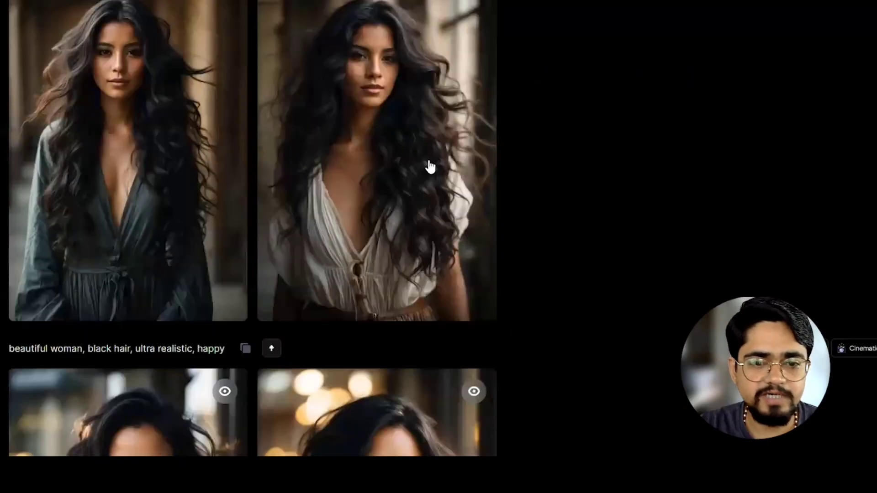
pyautogui.scroll(3, 592, 223)
pyautogui.scroll(-4, 279, 218)
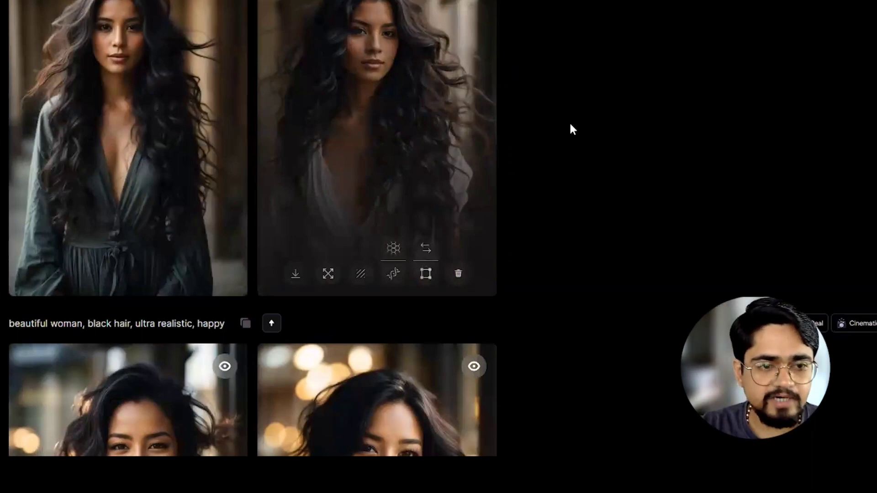
pyautogui.scroll(-1, 570, 128)
pyautogui.scroll(5, 570, 133)
pyautogui.scroll(-3, 572, 174)
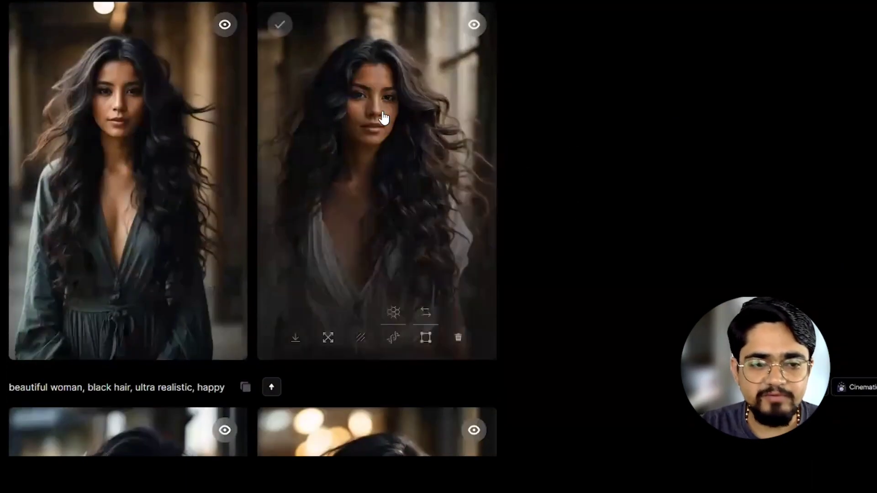
pyautogui.click(383, 118)
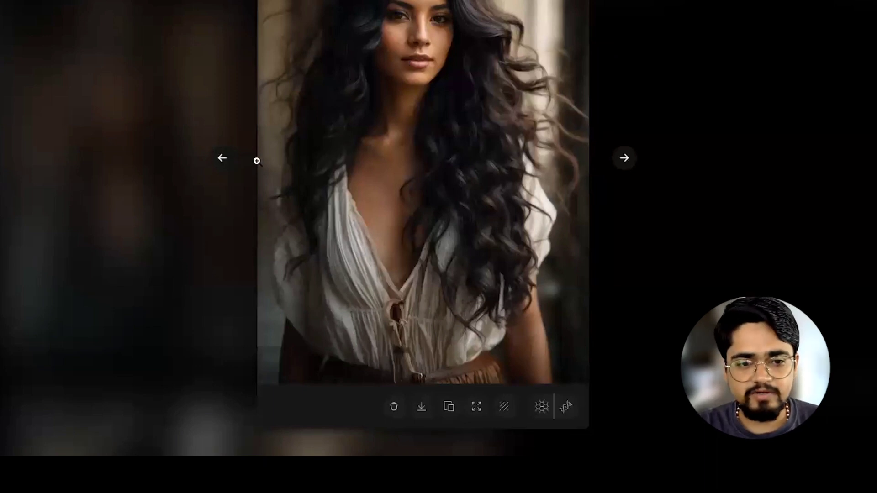
pyautogui.click(222, 158)
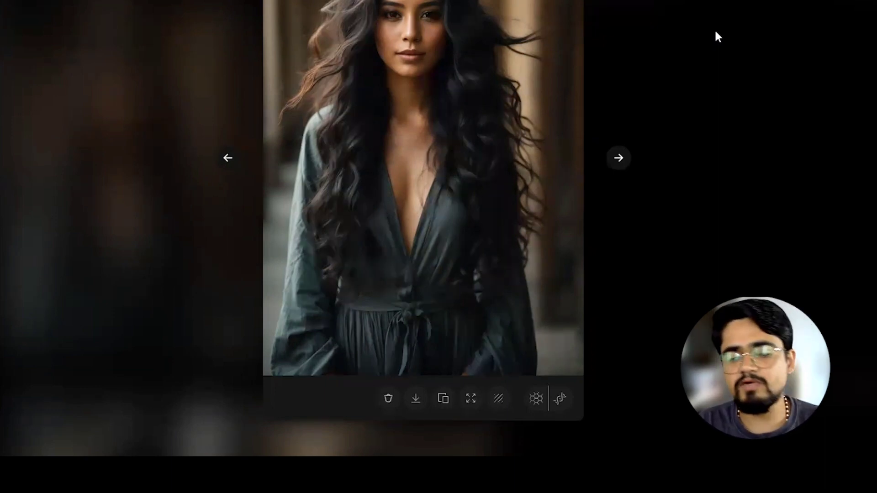
pyautogui.click(712, 48)
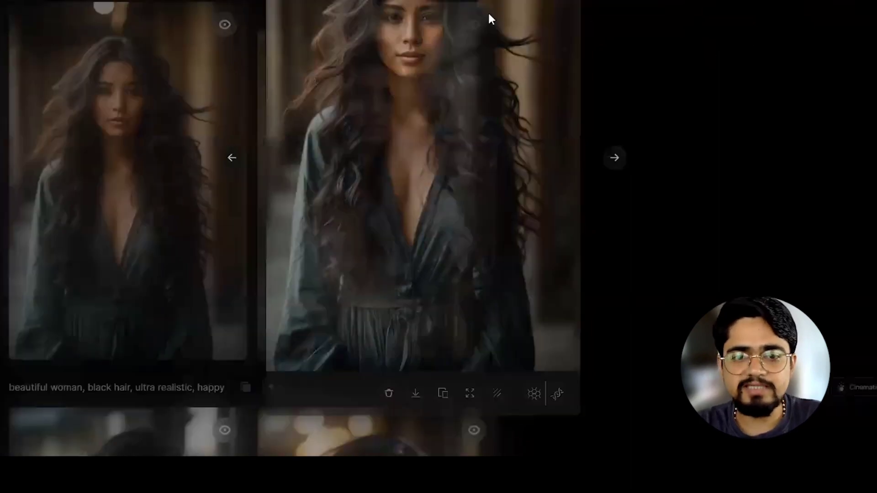
pyautogui.scroll(2, 530, 174)
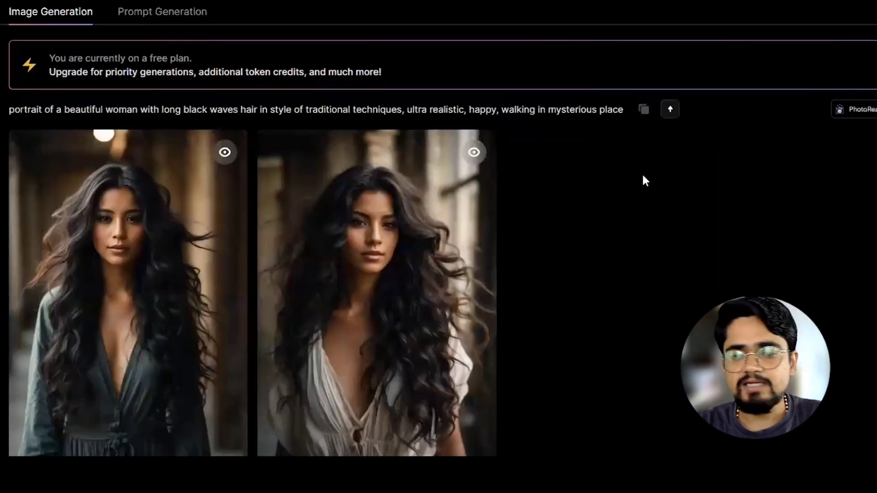